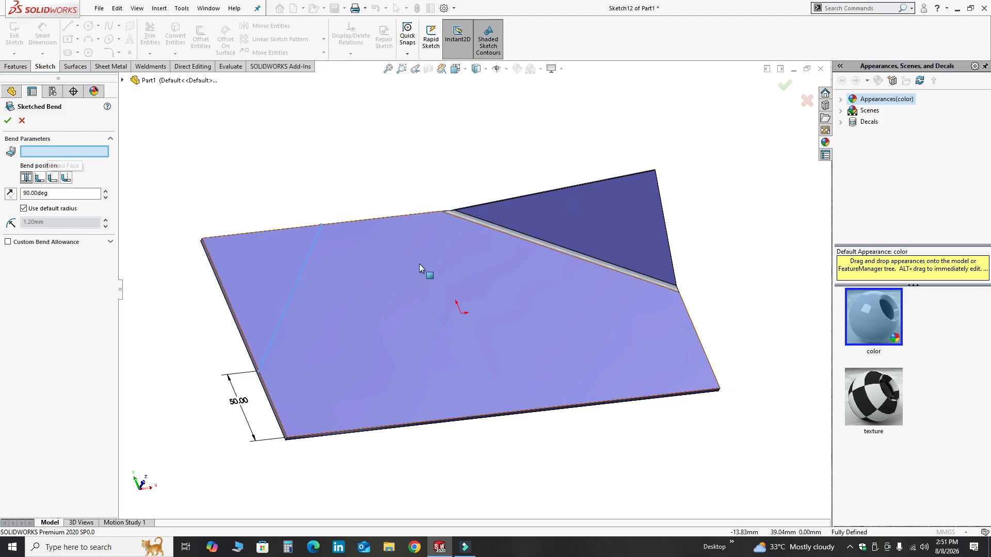
Step: Select the plate's large top face as the fixed face for the sketched bend
left_click(417, 288)
middle_click_drag(310, 379, 320, 331)
scroll(293, 338, "down", 3)
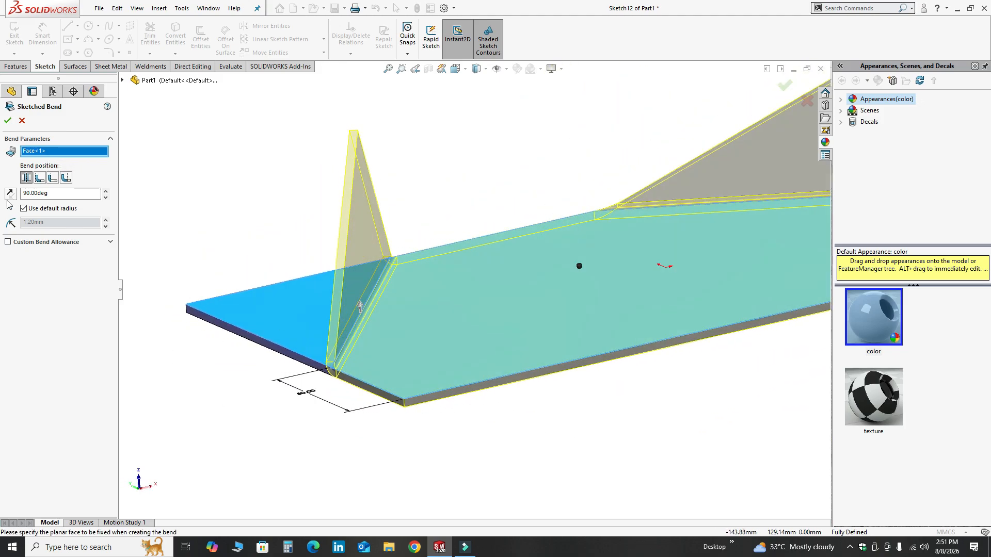
Step: Set the bend angle to 45 degrees and replace the default radius with a custom 4.5 mm bend radius
double_click(40, 194)
type("45")
key("Return")
left_click(23, 208)
double_click(47, 223)
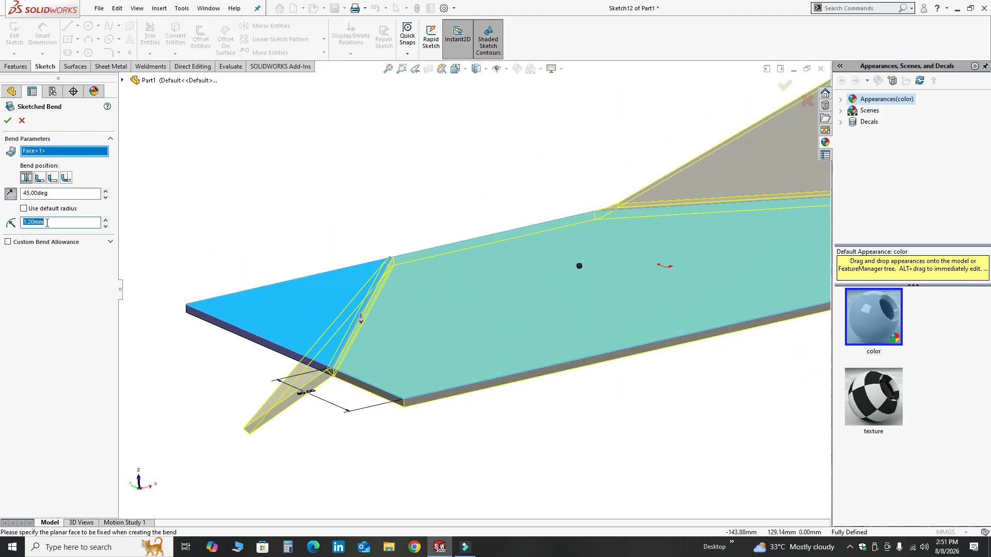
type("4.5")
key("Return")
Step: Switch between bend position options to compare how the bend sits relative to the bend line
middle_click_drag(304, 361, 327, 367)
scroll(327, 367, "down", 4)
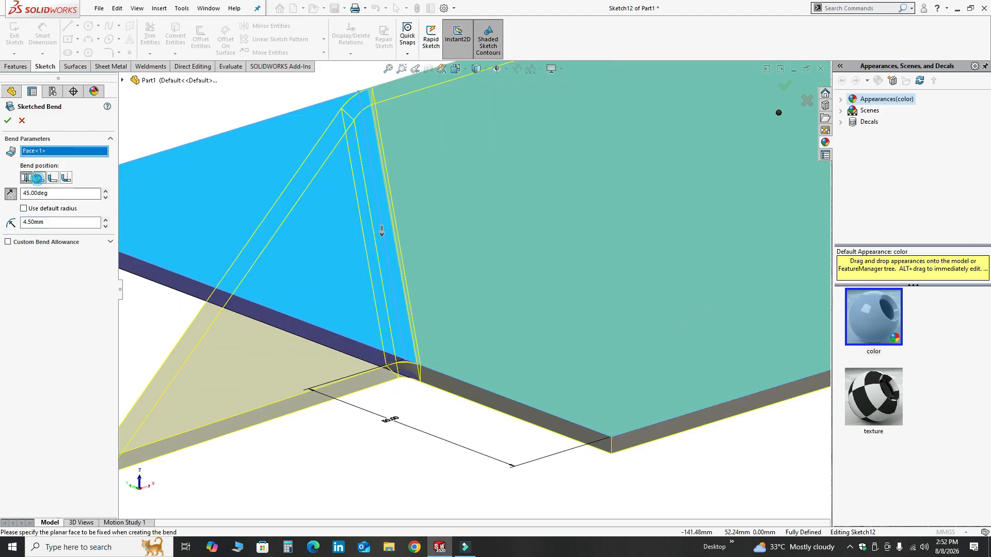
left_click(39, 177)
left_click(52, 178)
scroll(708, 204, "up", 4)
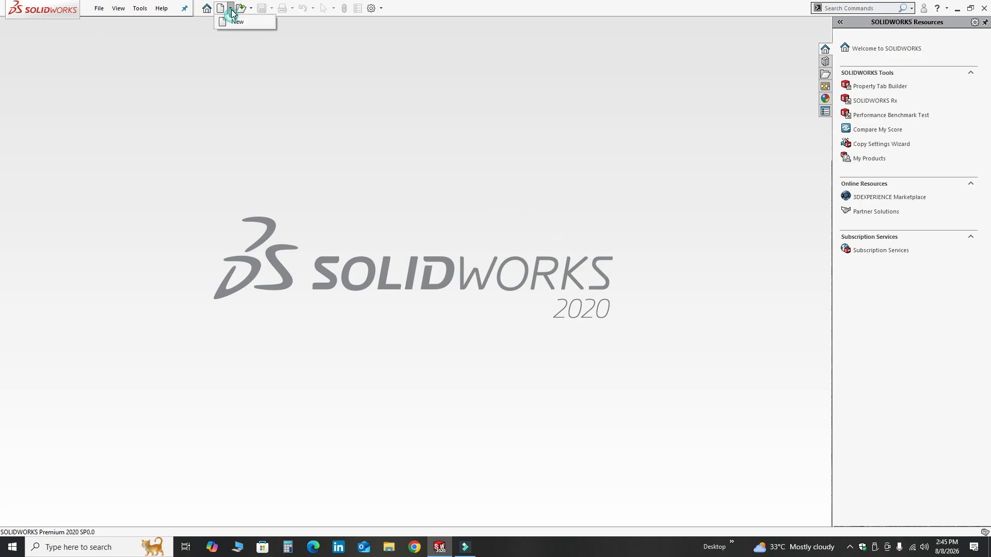
Step: Create a new part document
left_click(238, 21)
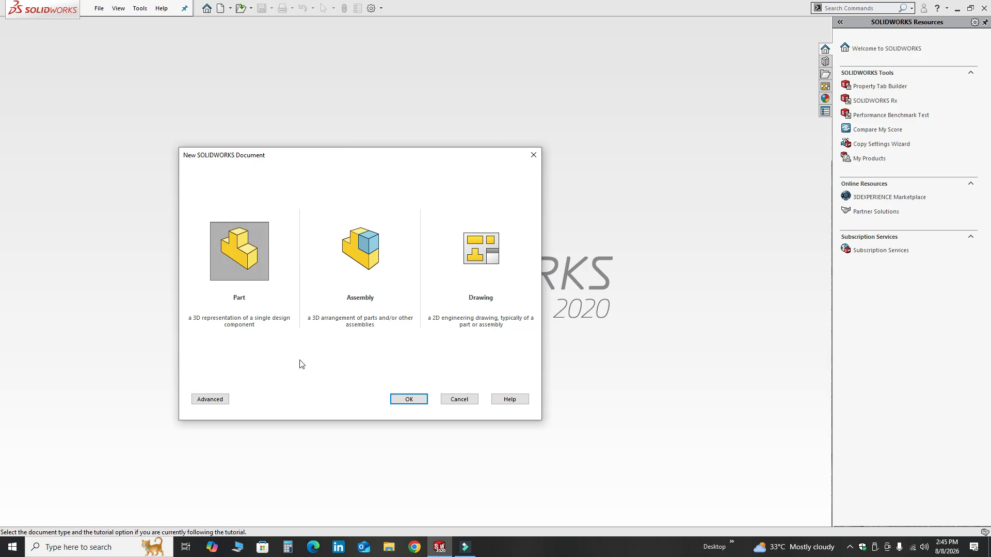
left_click(397, 400)
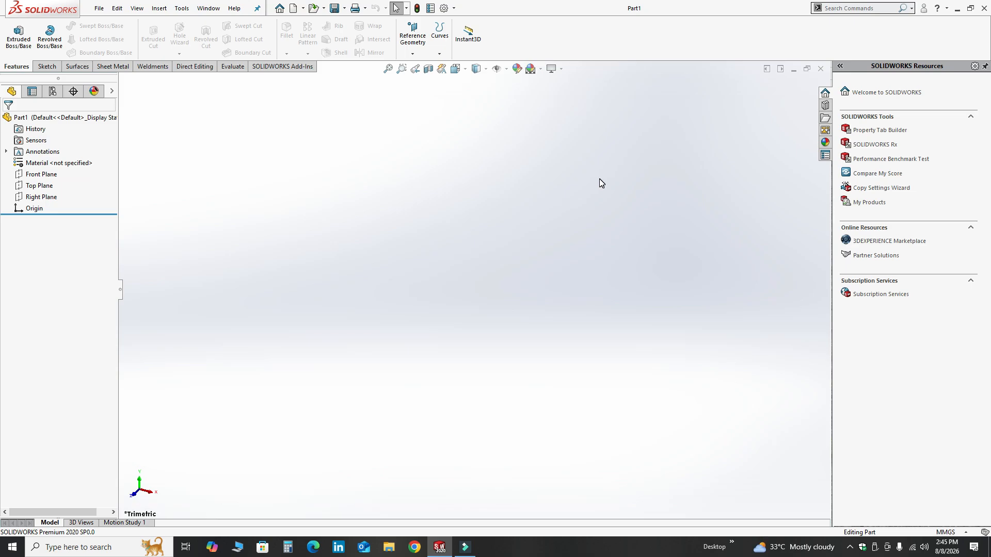
Step: Apply the Plain White scene to the modelling view
left_click(540, 69)
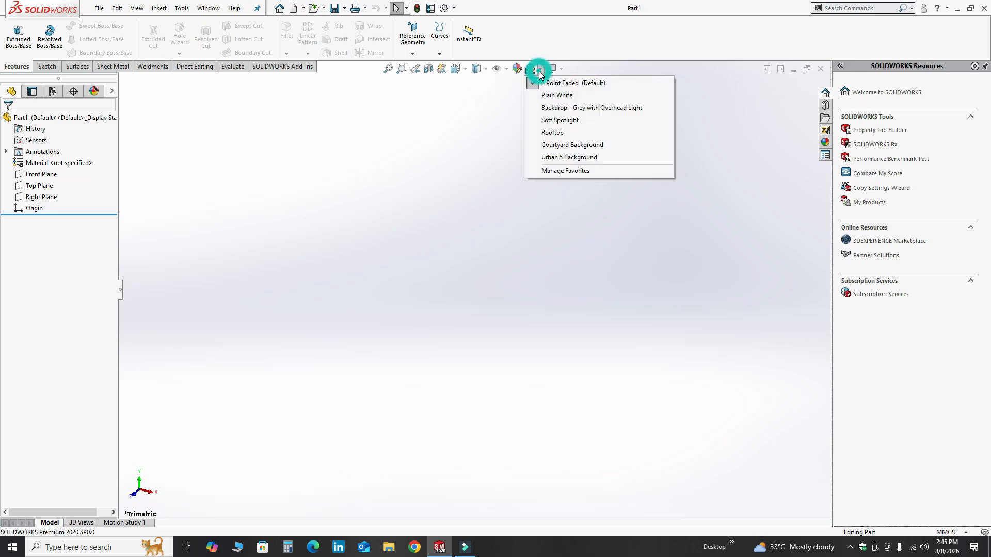
left_click(548, 97)
left_click(947, 532)
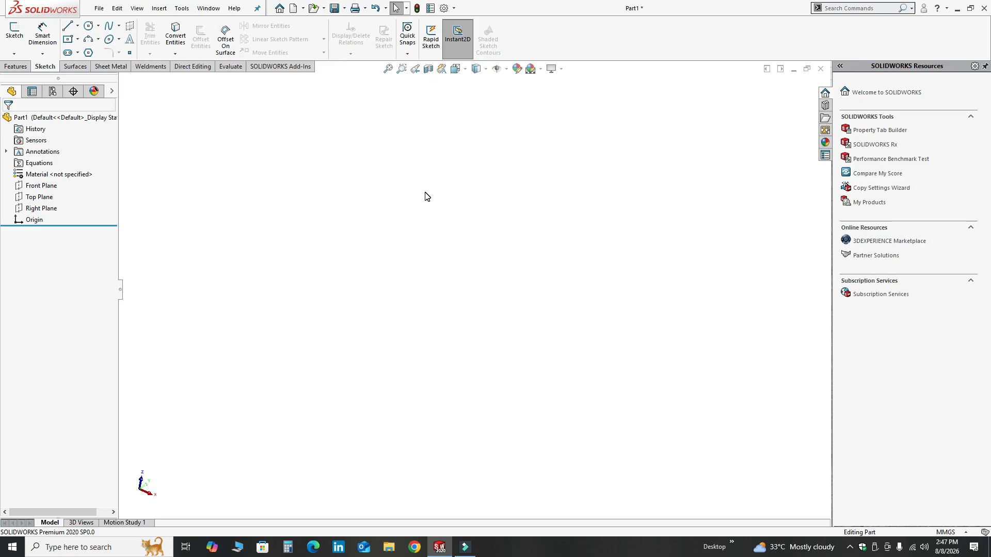
Step: Sketch a center rectangle on the Front Plane centered at the origin, about 211 by 164 mm
left_click(47, 185)
left_click(53, 164)
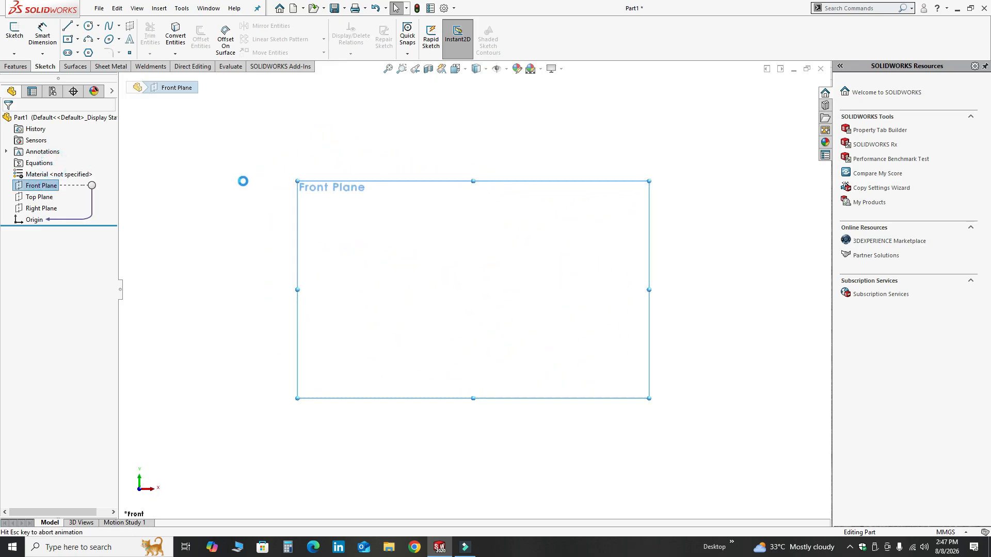
left_click(77, 39)
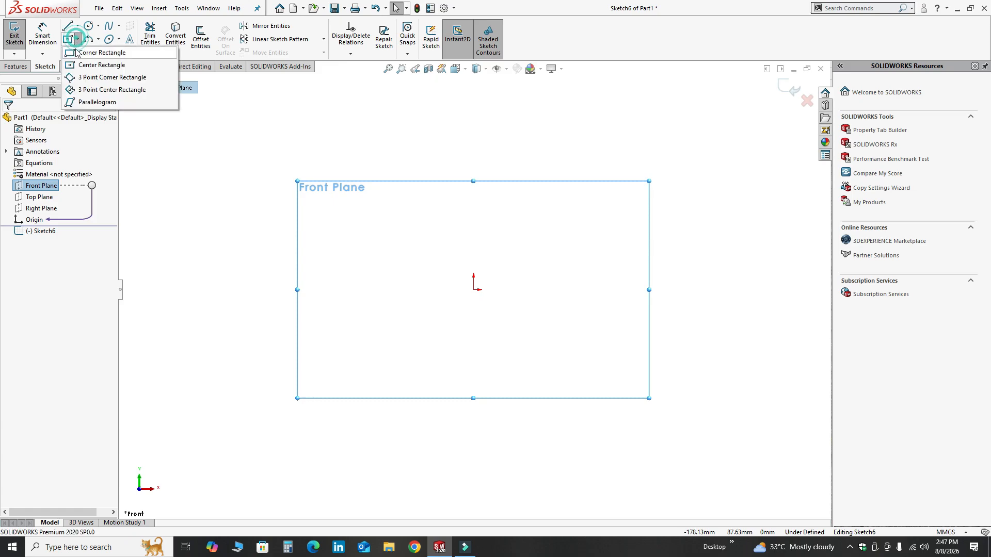
left_click(82, 63)
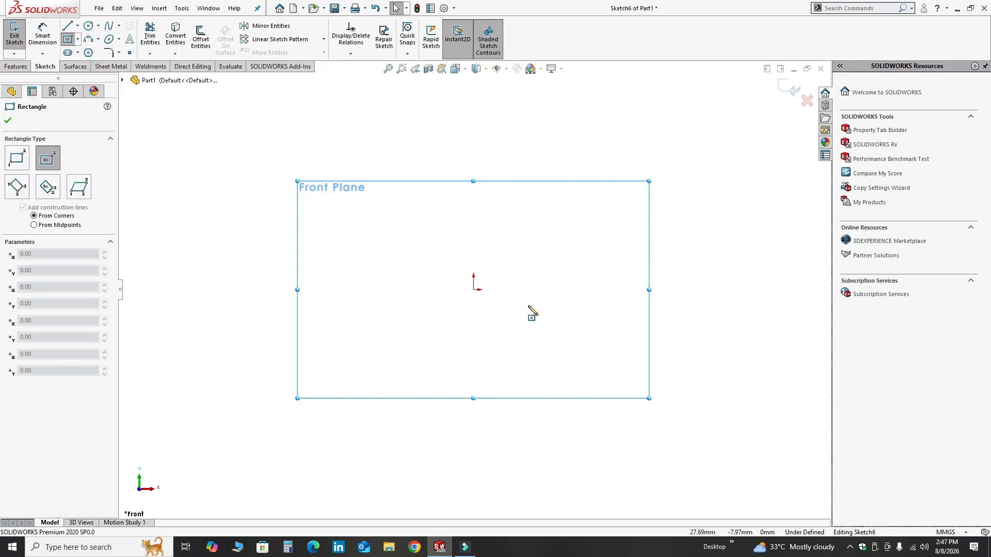
left_click(473, 289)
left_click(682, 403)
key("Escape")
Step: Dimension the rectangle's width as 300 mm
left_click(42, 36)
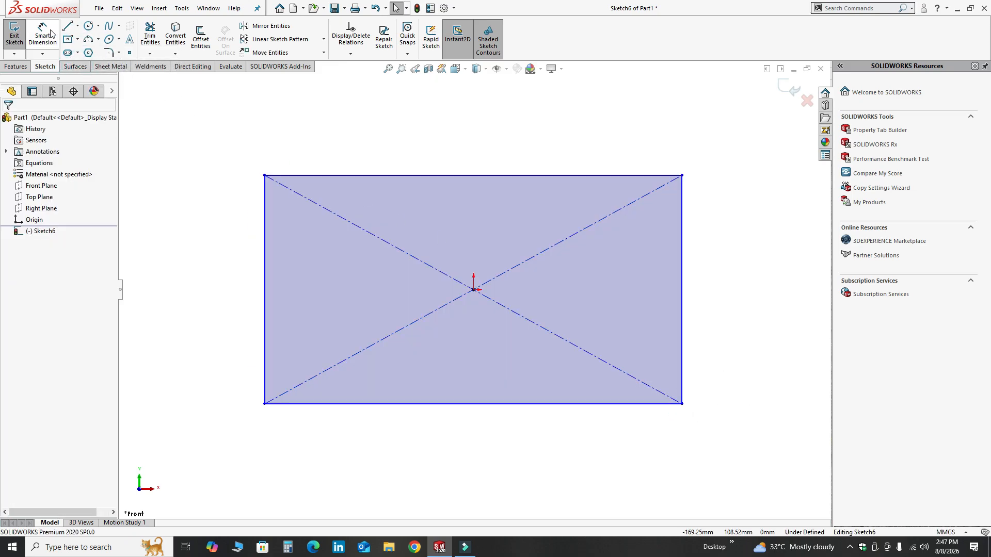
left_click(542, 177)
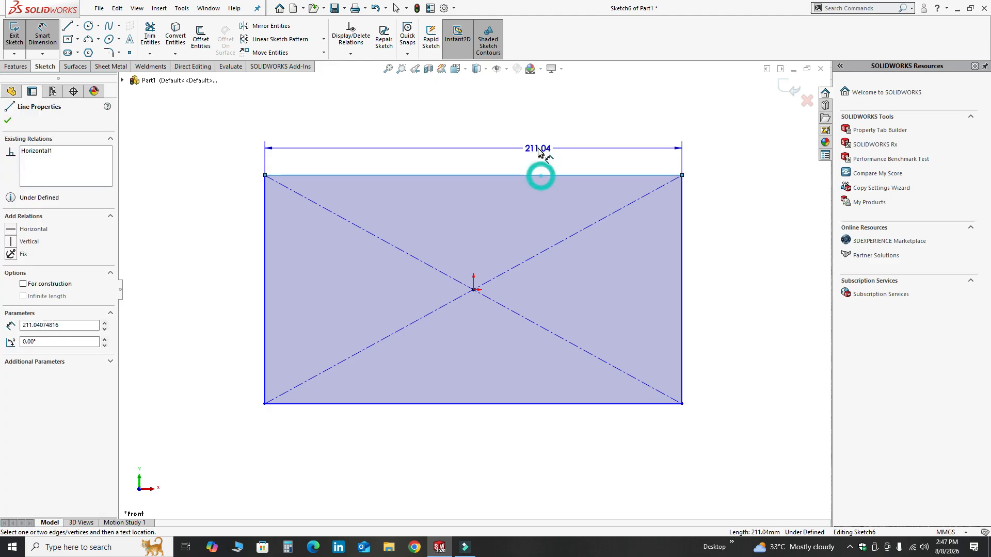
left_click(540, 149)
type("300")
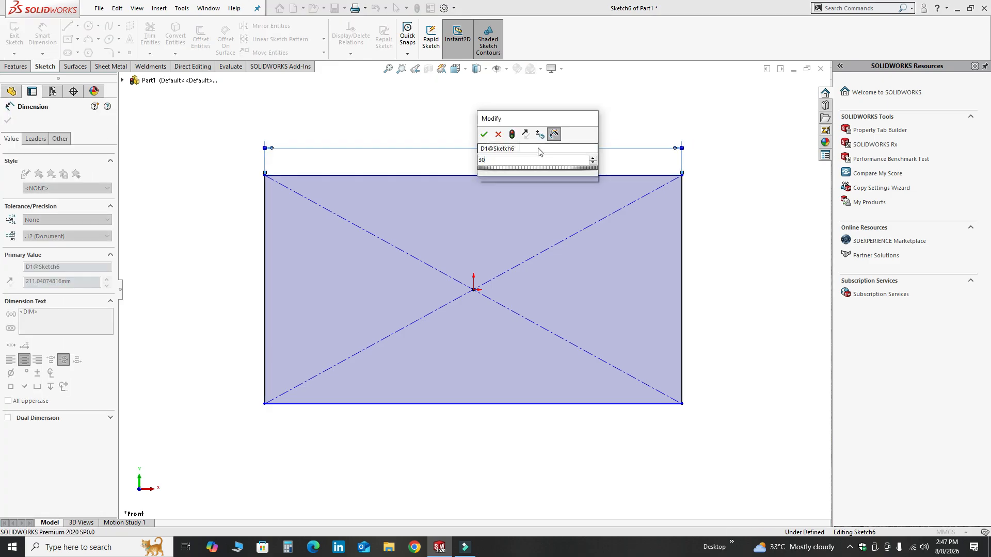
key("Return")
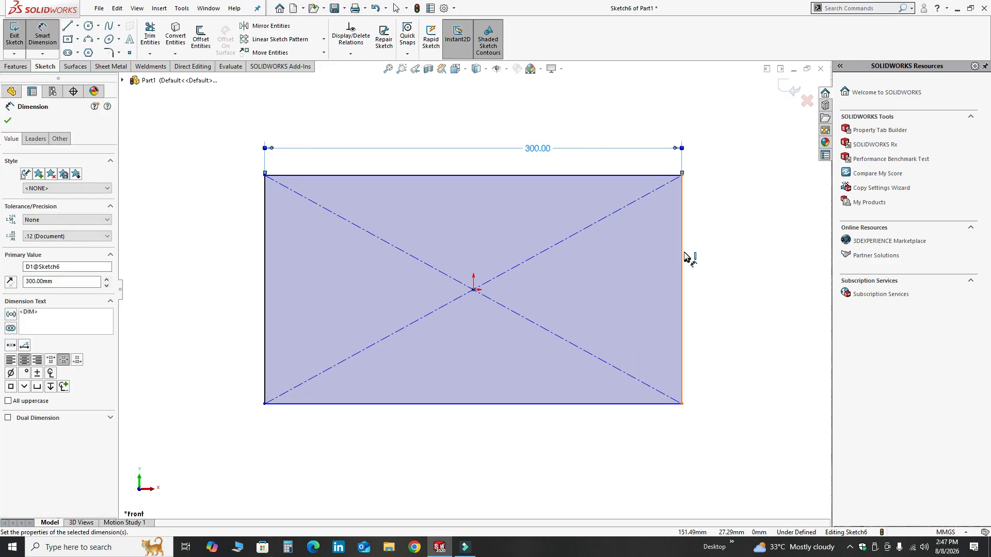
Step: Dimension the rectangle's height as 150 mm
left_click(683, 257)
left_click(729, 255)
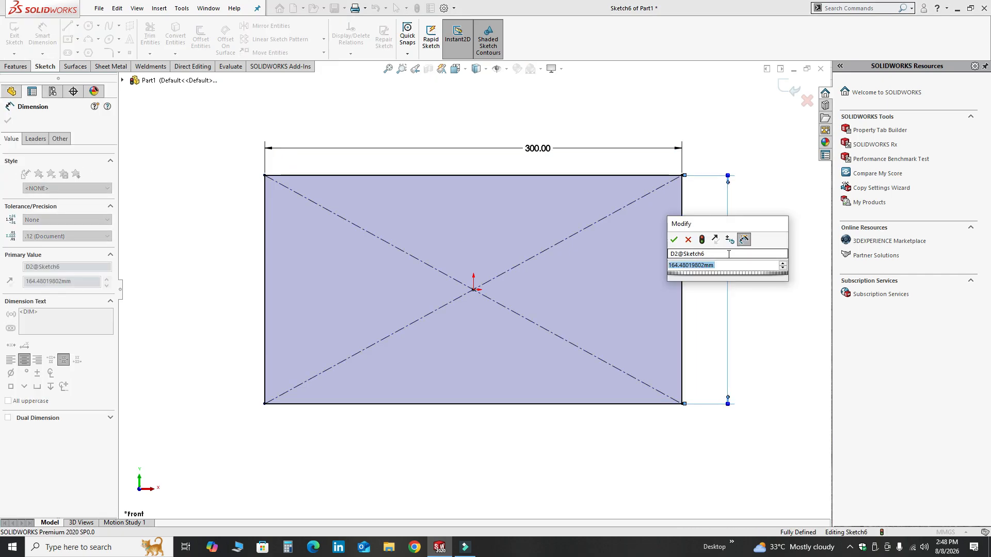
type("150")
key("Return")
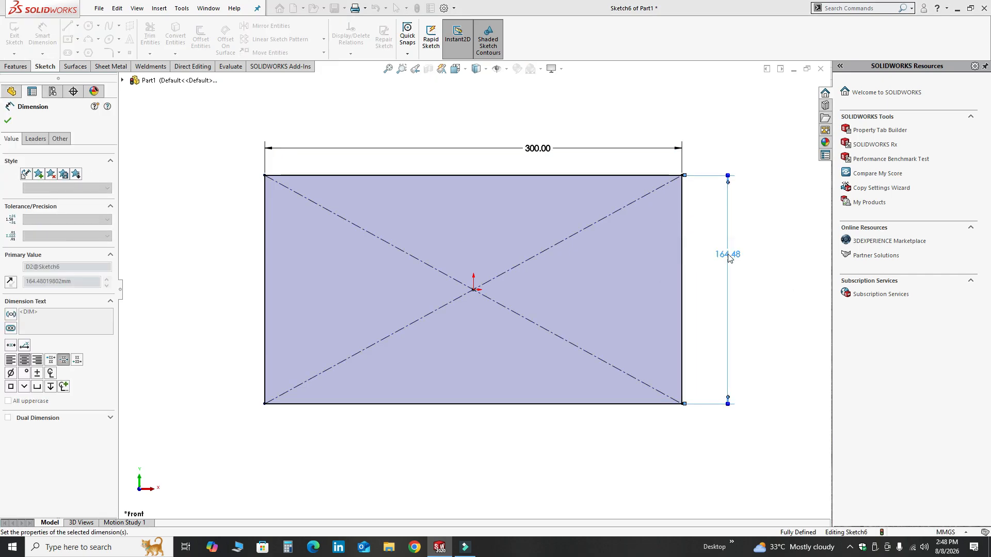
key("Escape")
Step: Turn the rectangle sketch into a 3 mm thick sheet metal base flange
mouse_move(524, 418)
middle_mouse_down()
mouse_move(526, 278)
mouse_move(477, 214)
mouse_move(496, 314)
mouse_move(583, 292)
middle_mouse_up()
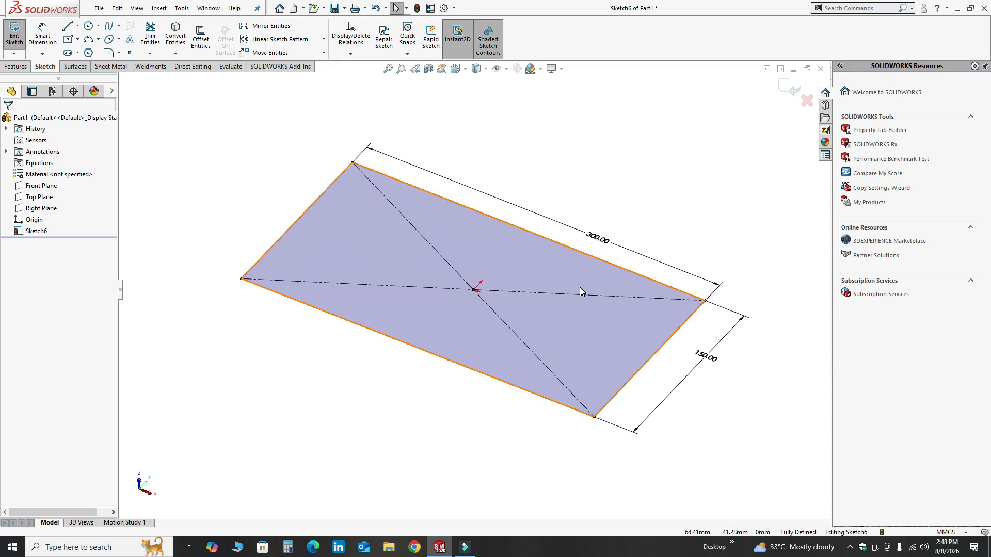
left_click(108, 66)
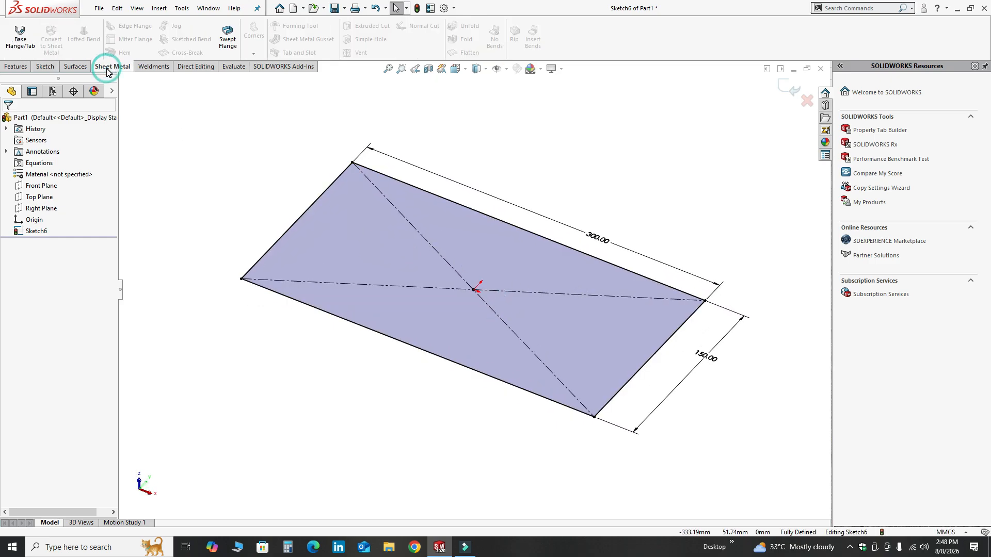
left_click(20, 40)
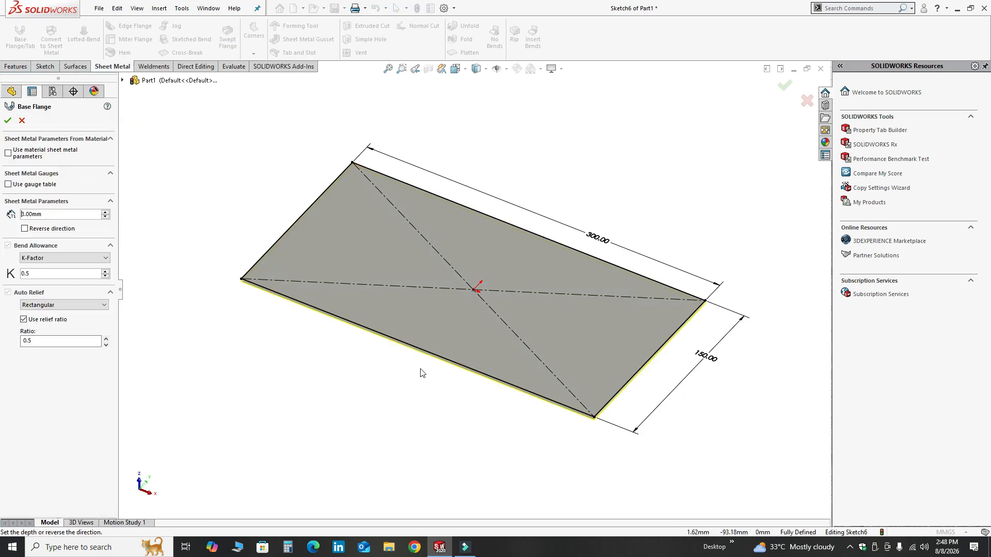
scroll(449, 389, "down", 3)
scroll(645, 420, "down", 5)
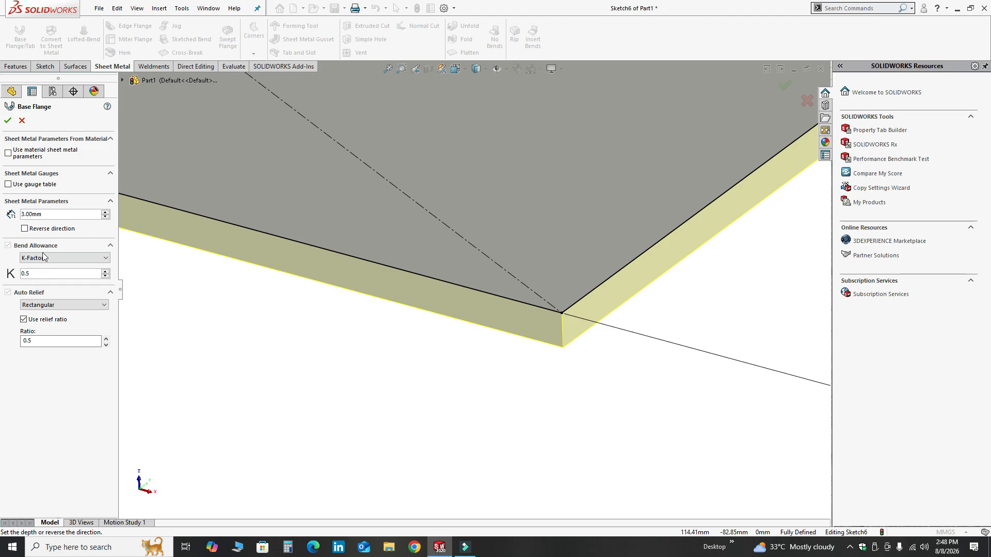
left_click(8, 121)
Step: Color the base flange a light blue (RGB 128, 128, 255)
scroll(504, 393, "up", 5)
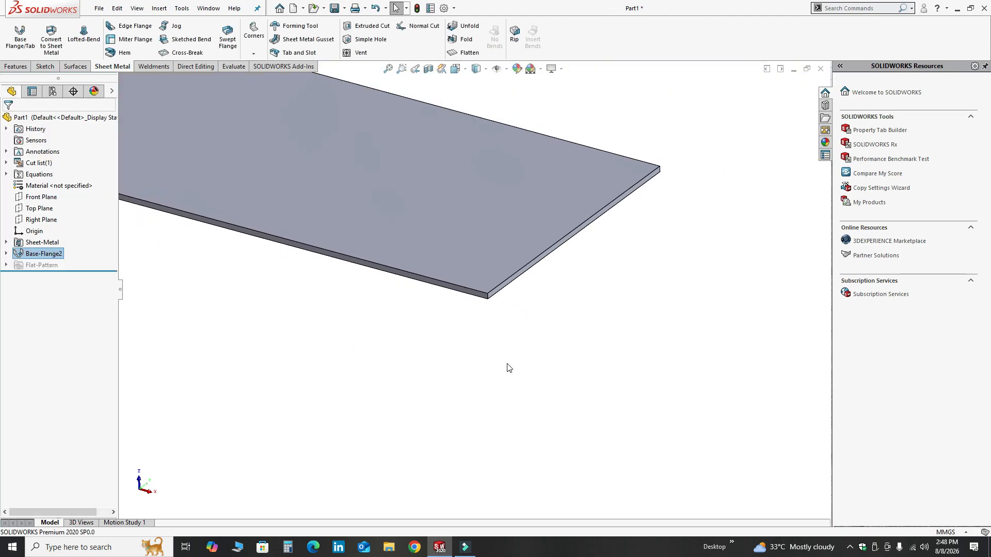
scroll(508, 368, "up", 3)
middle_click_drag(287, 207, 513, 296)
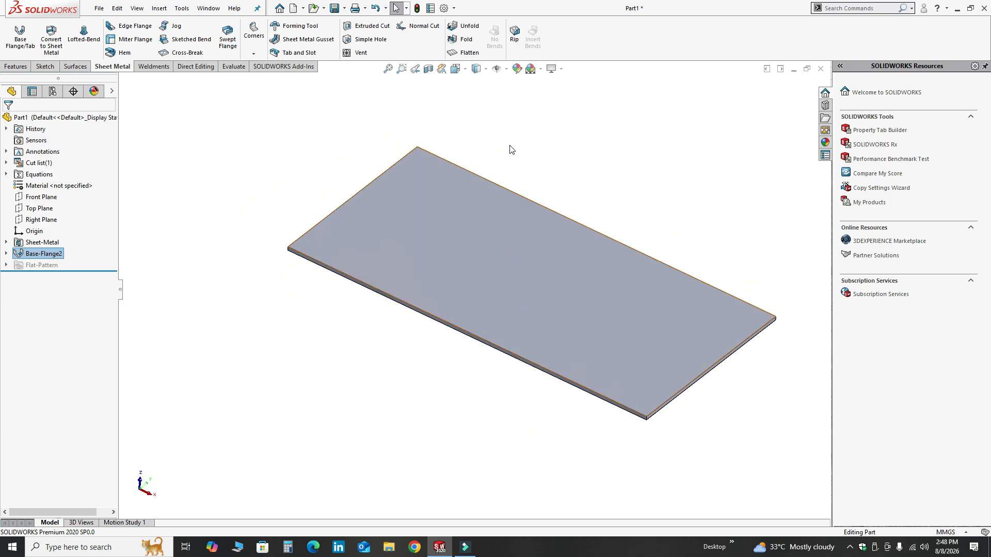
left_click(517, 69)
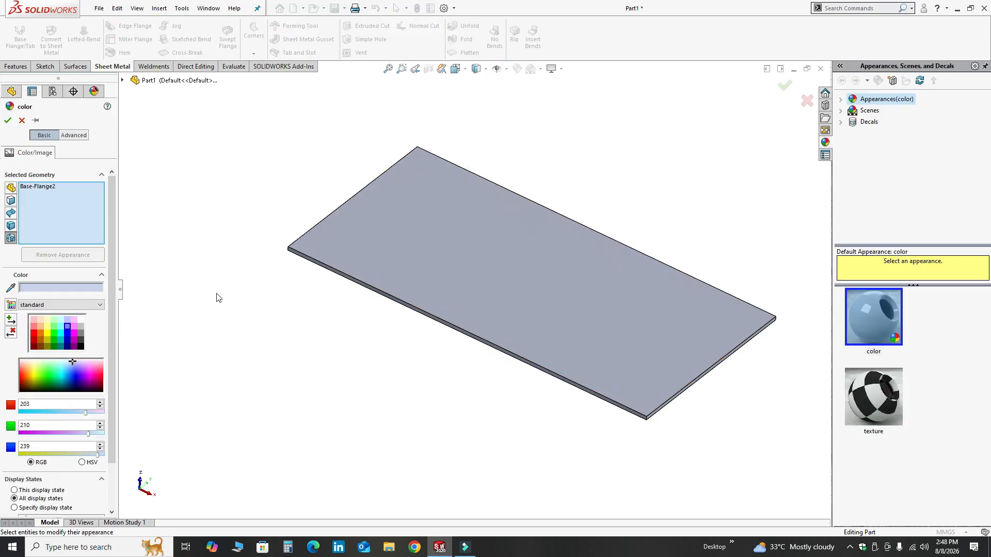
left_click(74, 328)
middle_click_drag(577, 306, 534, 316)
left_click(67, 327)
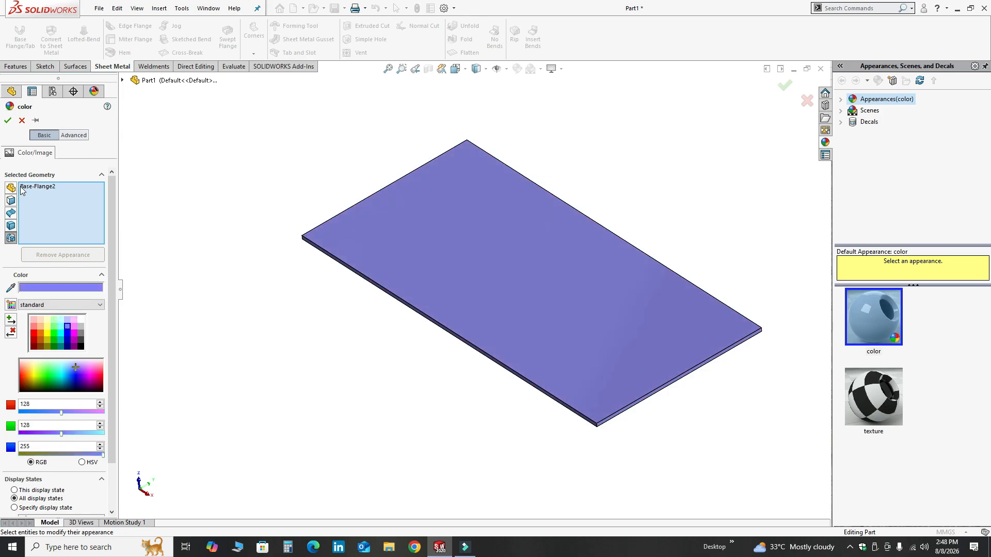
left_click(8, 120)
Step: Start a Sketched Bend and pick the flange's top face to sketch the bend line on
middle_click_drag(505, 345, 692, 343)
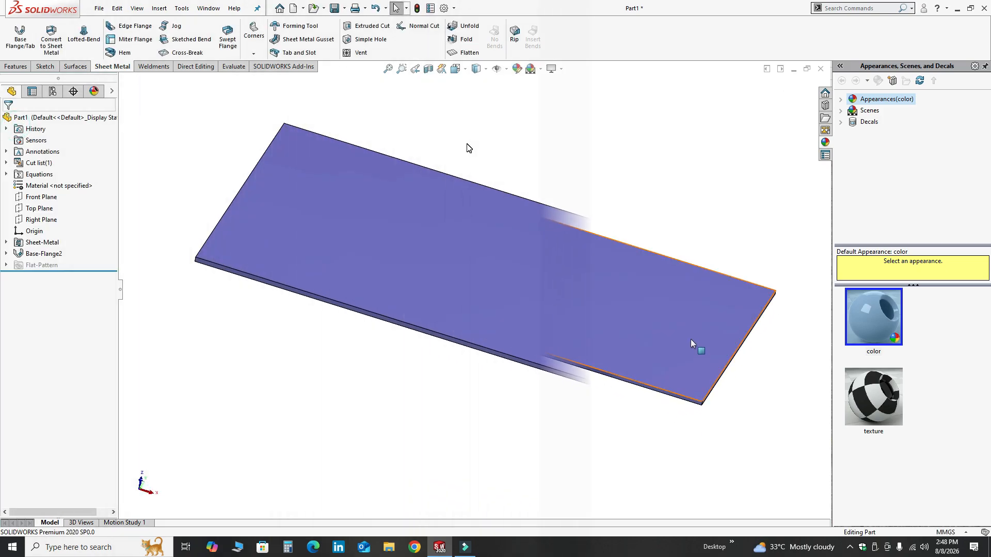
left_click(184, 41)
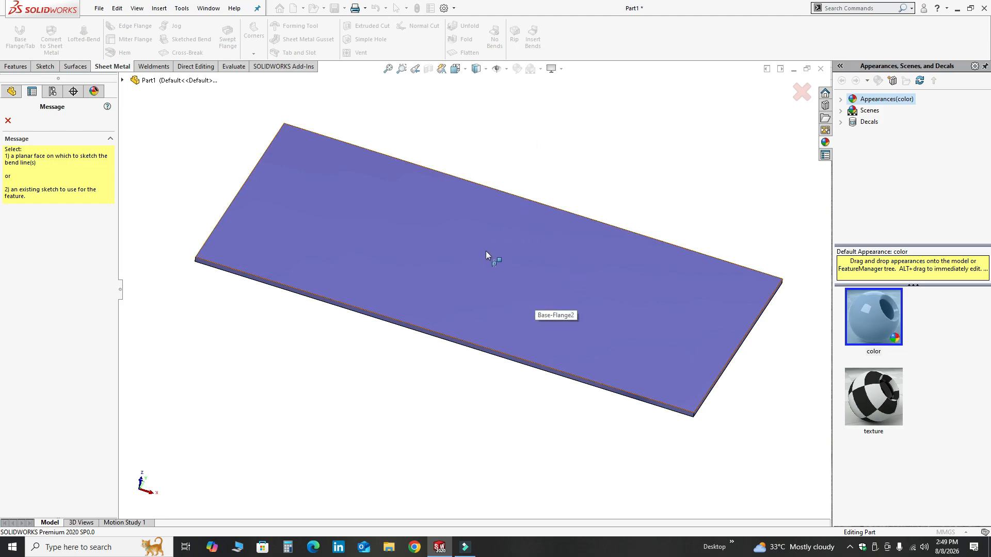
left_click(507, 259)
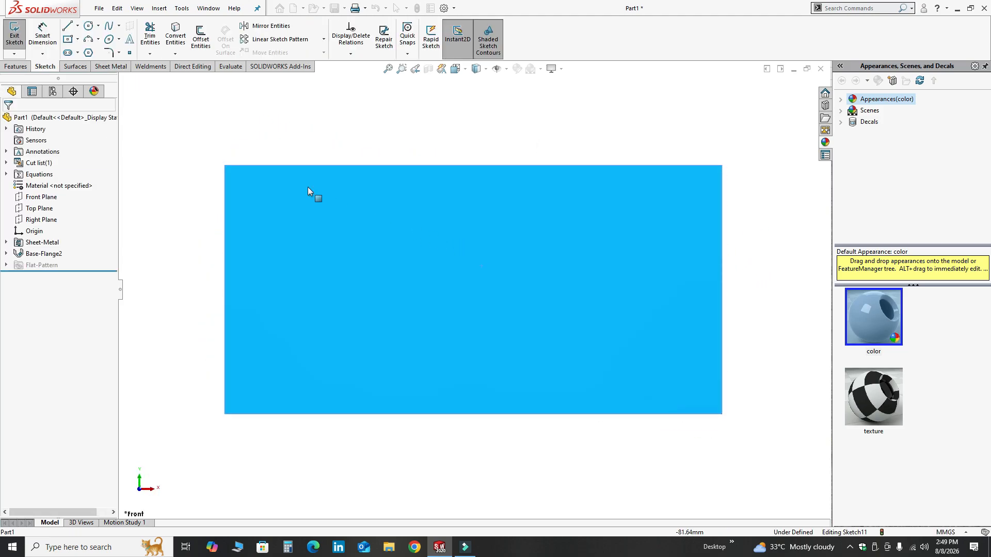
Step: Draw a diagonal bend line from the plate's top edge down to its right edge
left_click(68, 29)
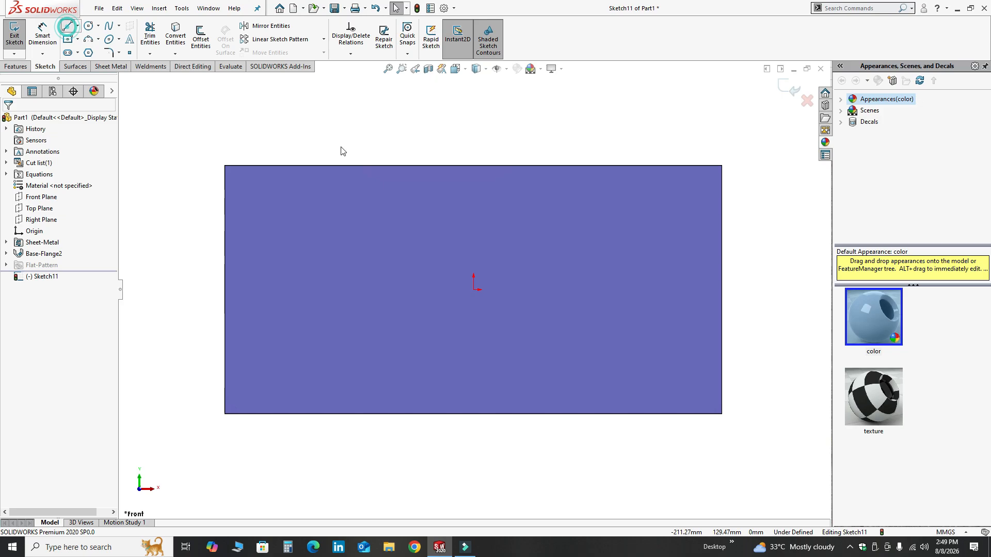
left_click(608, 165)
left_click(722, 339)
key("Escape")
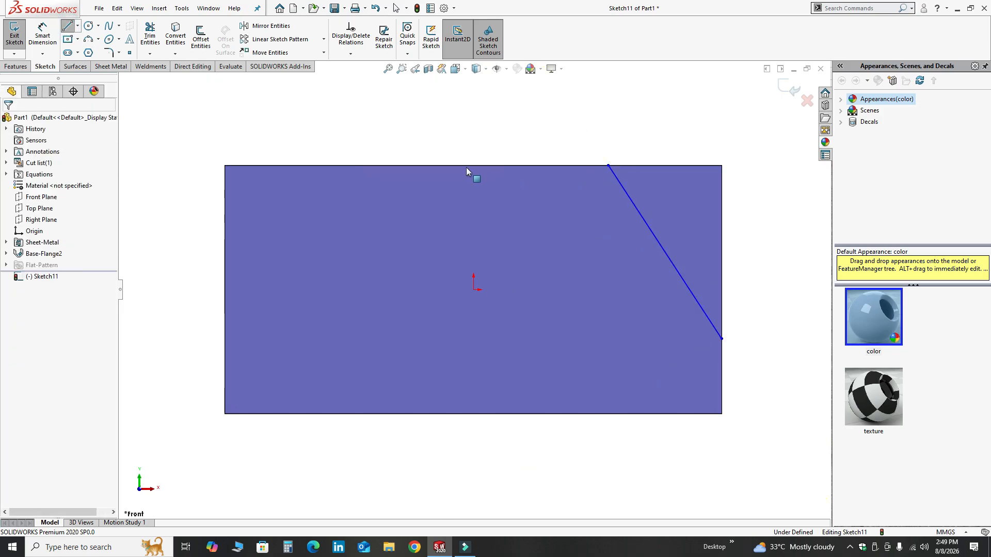
left_click_drag(722, 339, 722, 290)
Step: Dimension the bend line's top endpoint 130 mm from the plate's right edge
left_click(42, 36)
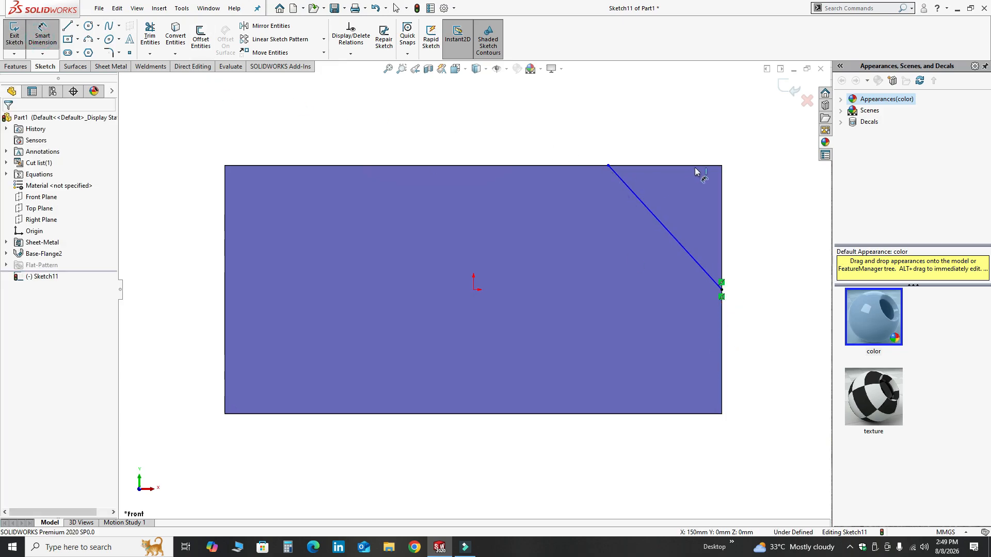
left_click(722, 196)
left_click(609, 165)
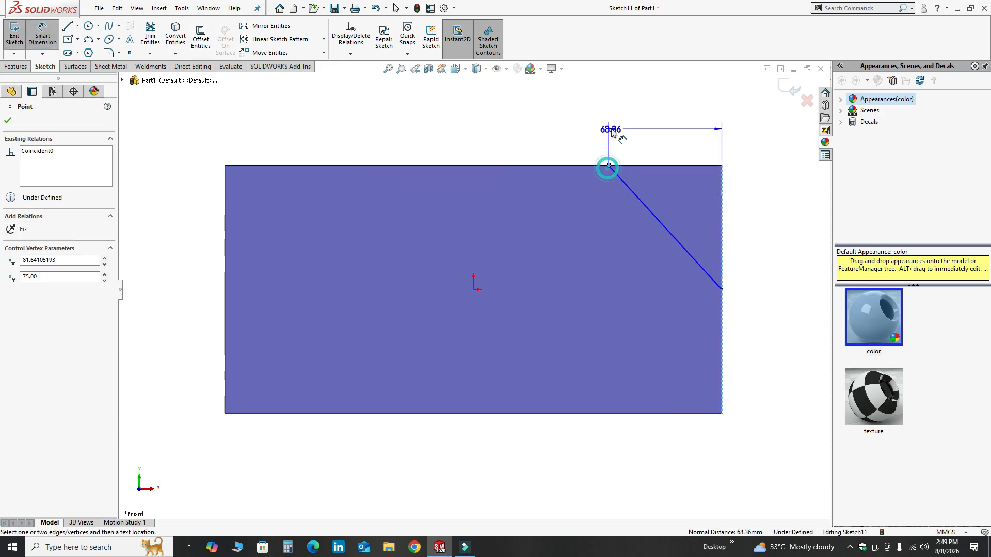
left_click(611, 129)
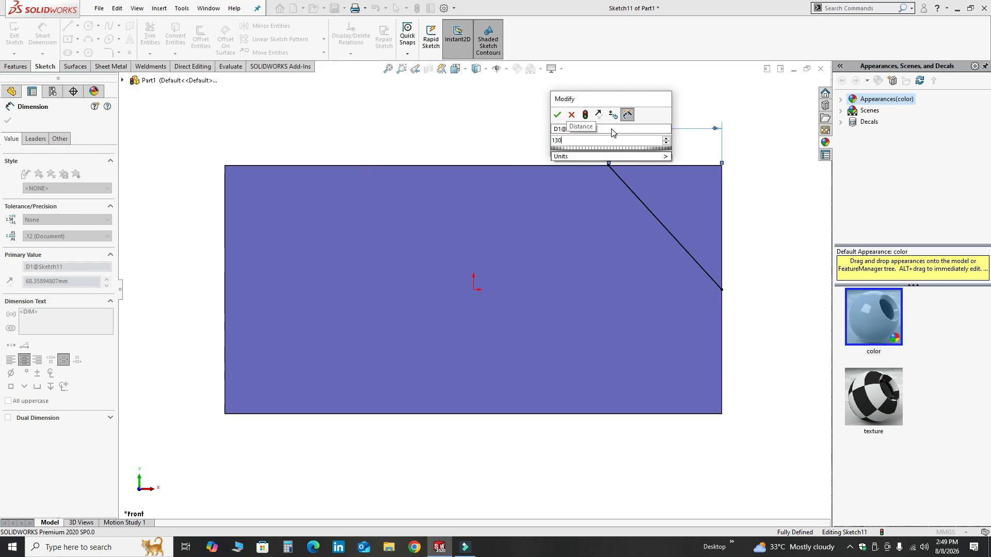
key("Return")
key("Escape")
Step: Exit the bend line sketch to continue the Sketched Bend
mouse_move(489, 367)
middle_mouse_down()
mouse_move(405, 239)
mouse_move(426, 270)
middle_mouse_up()
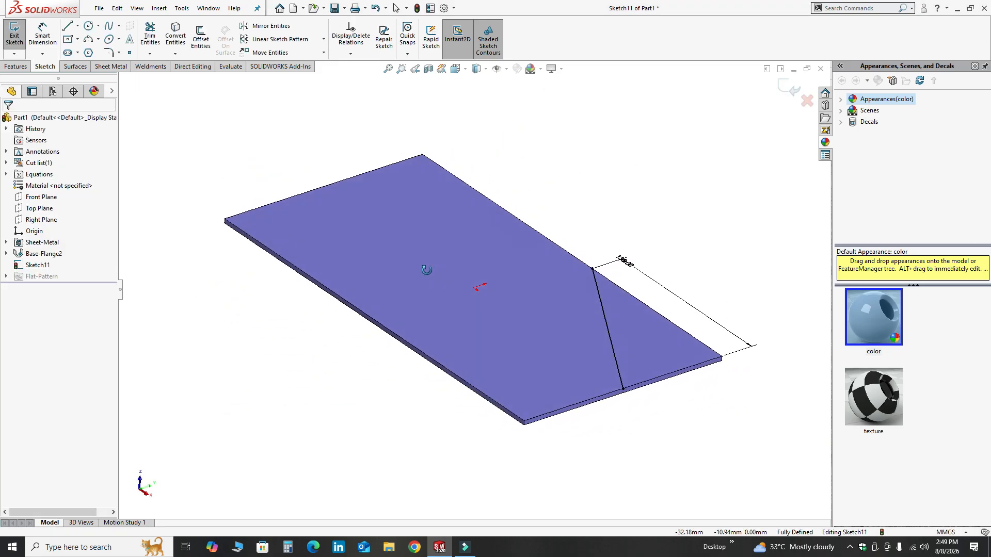
left_click(783, 86)
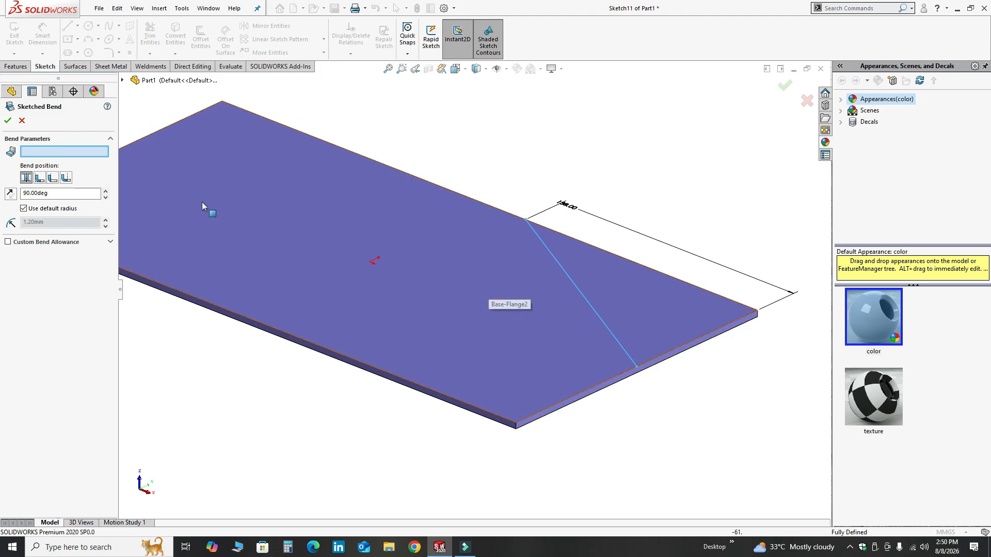
Step: Pick the larger plate face on the left of the bend line as the fixed face
left_click(299, 212)
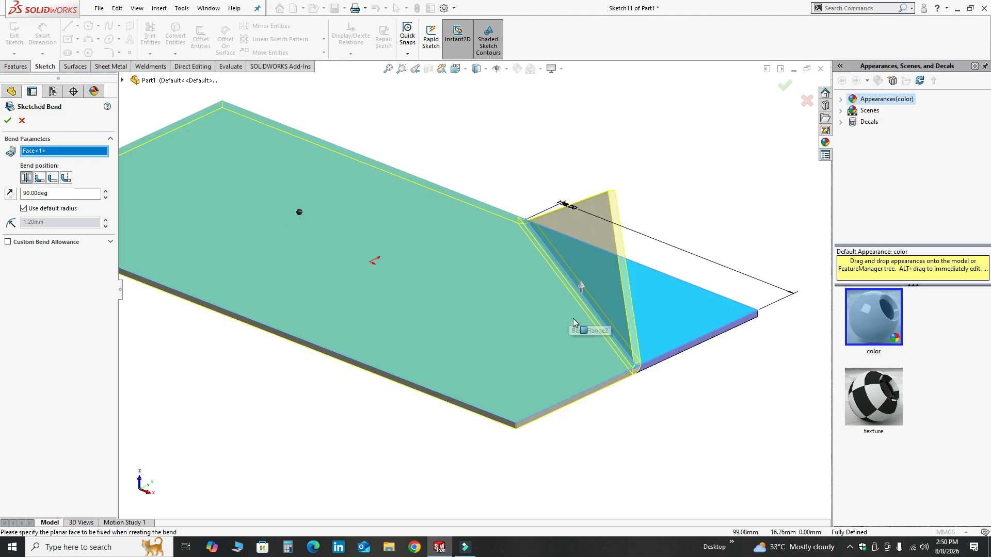
scroll(574, 320, "down", 4)
scroll(572, 324, "up", 3)
middle_click_drag(570, 326, 511, 289)
scroll(517, 299, "down", 5)
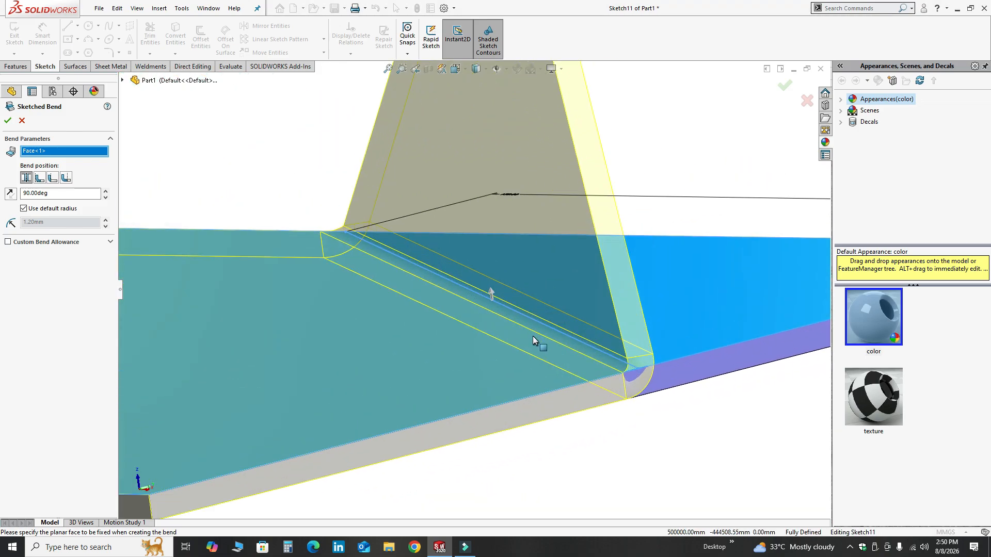
scroll(268, 291, "up", 3)
middle_click_drag(351, 305, 325, 322)
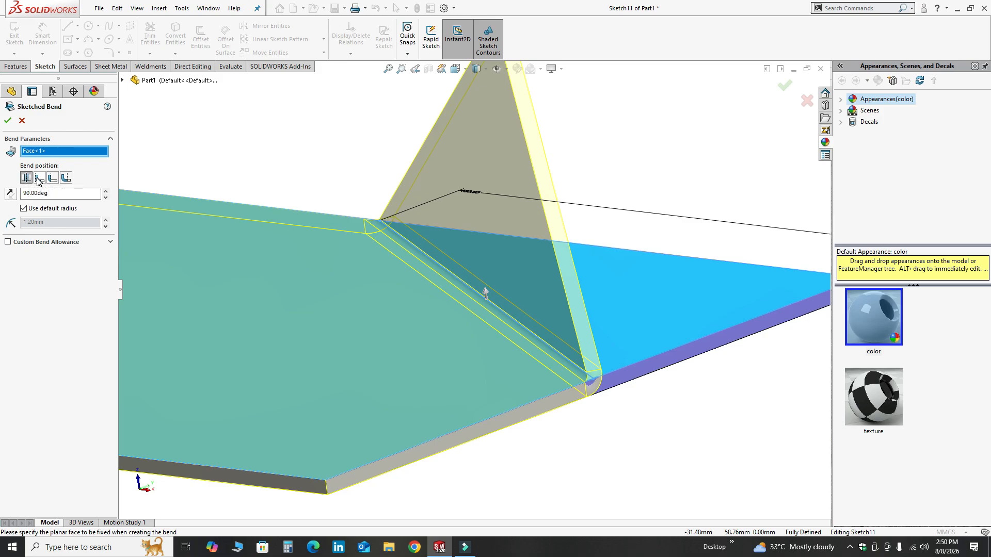
left_click(39, 178)
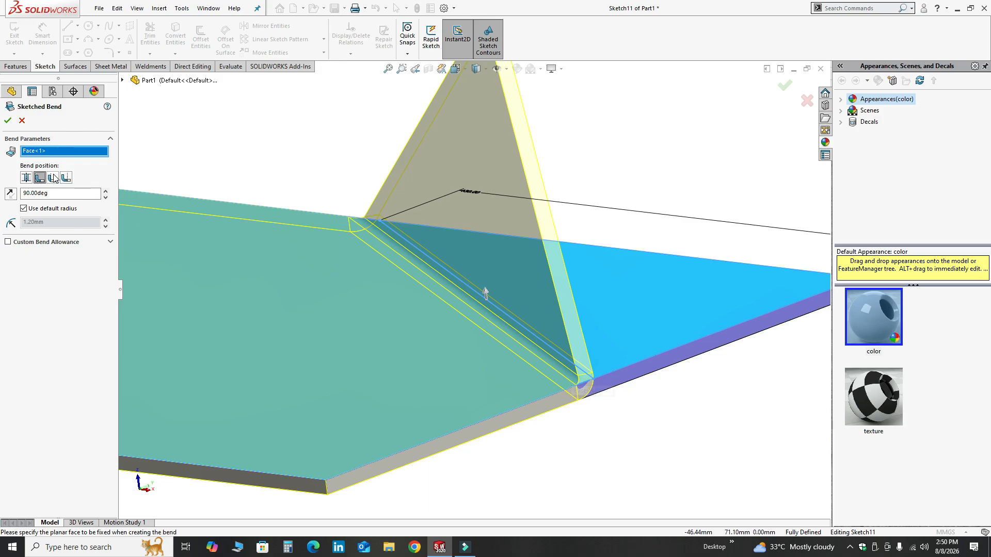
left_click(53, 178)
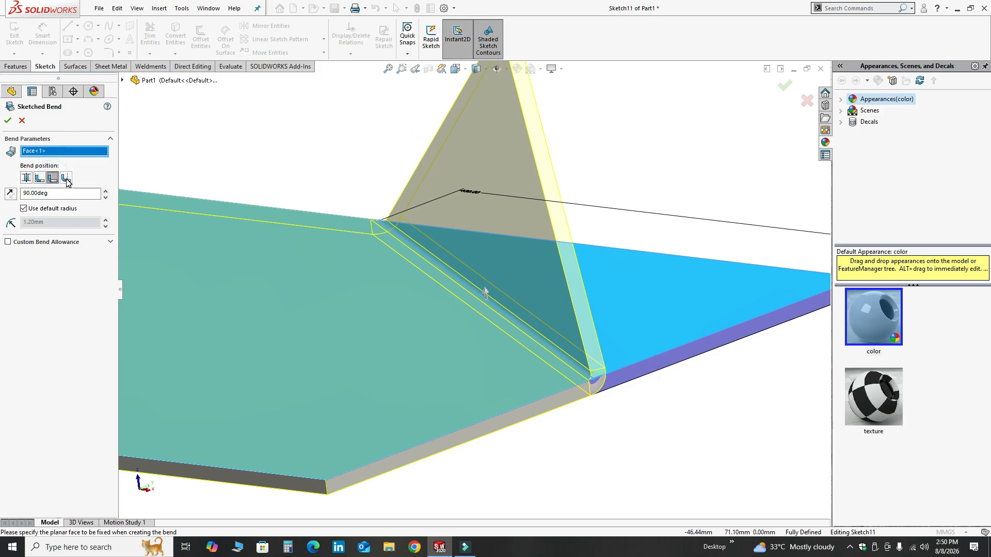
left_click(66, 178)
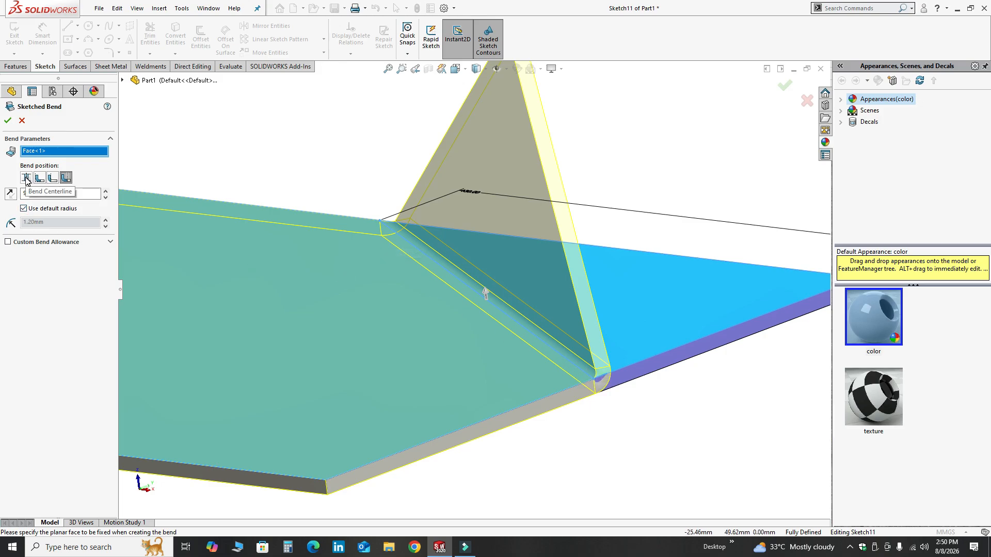
left_click(26, 178)
Step: Set the bend angle to 45°
scroll(413, 228, "up", 3)
middle_click_drag(414, 228, 410, 270)
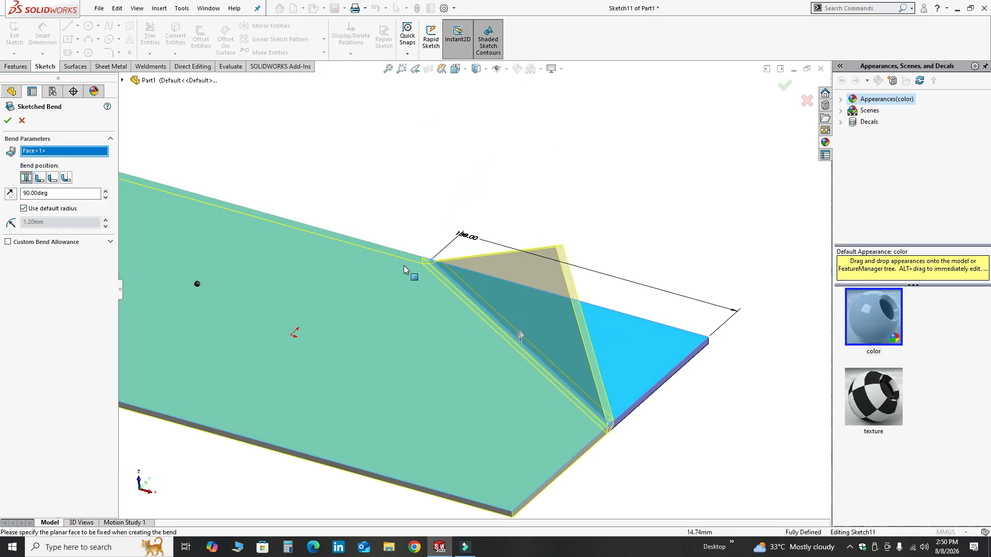
double_click(54, 194)
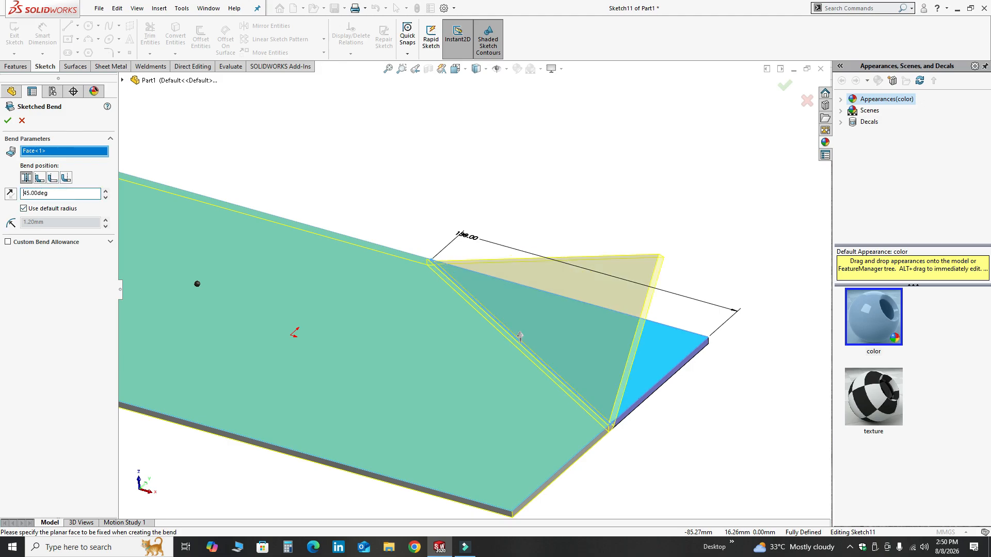
middle_click_drag(550, 402, 434, 340)
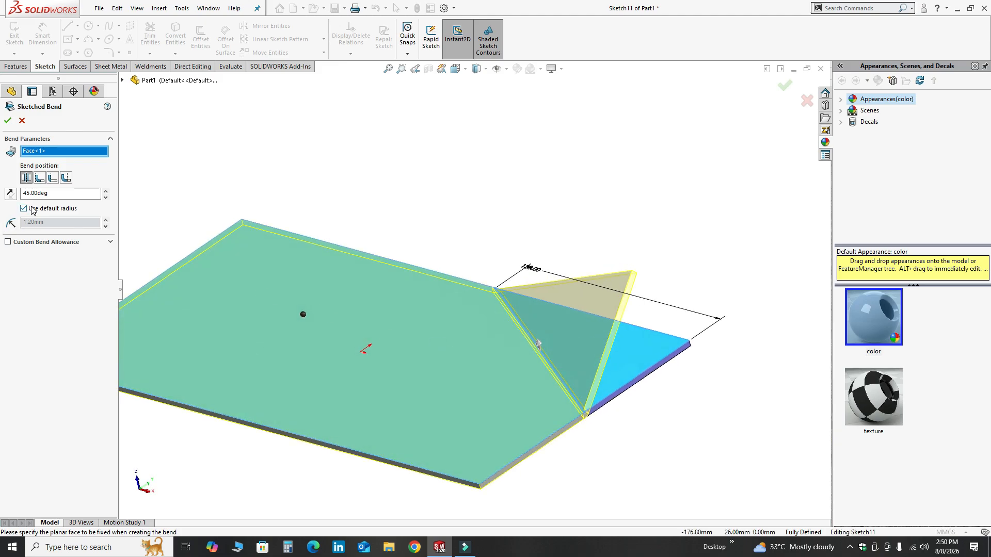
Step: Turn off the default bend radius and compute 3 × 1.5 in Calculator for the new radius
left_click(32, 209)
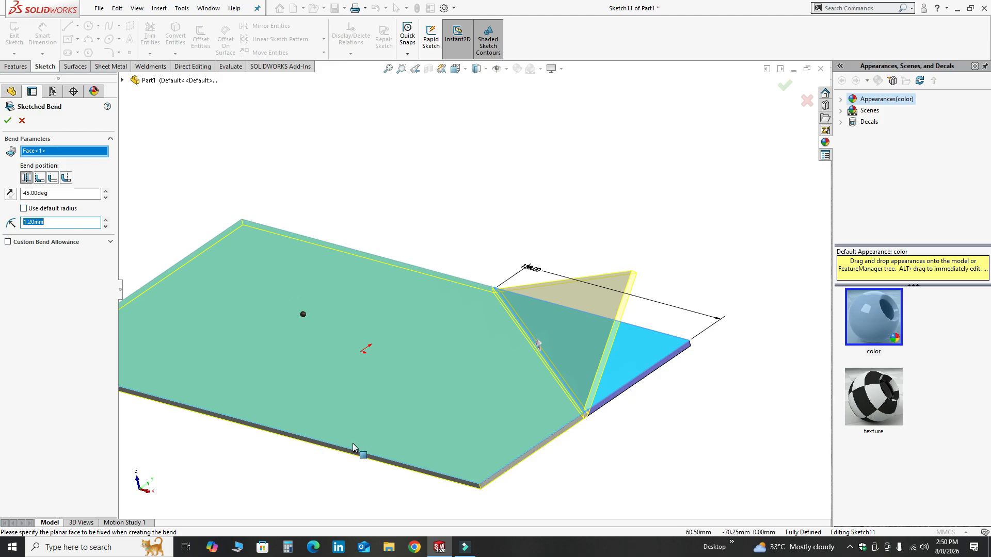
left_click(289, 547)
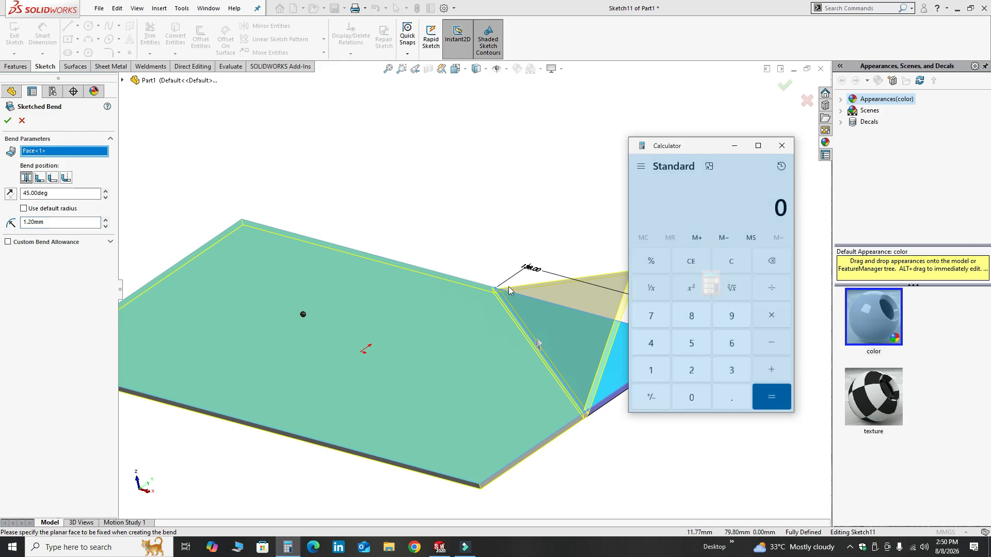
left_click(731, 370)
left_click(771, 315)
left_click(667, 366)
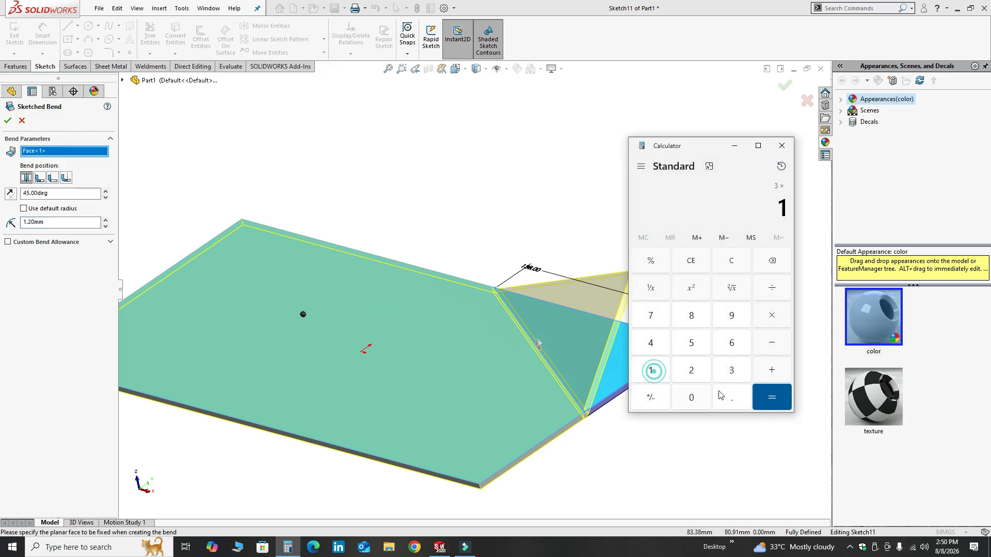
left_click(731, 398)
left_click(692, 342)
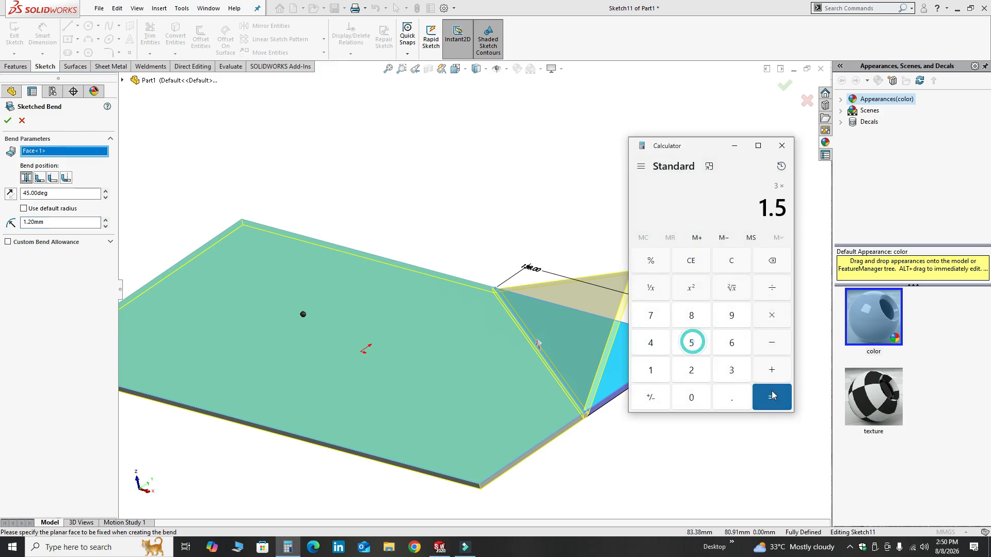
left_click(772, 398)
left_click(779, 145)
Step: Set the bend radius to 4.5 mm and finish the Sketched Bend
double_click(54, 223)
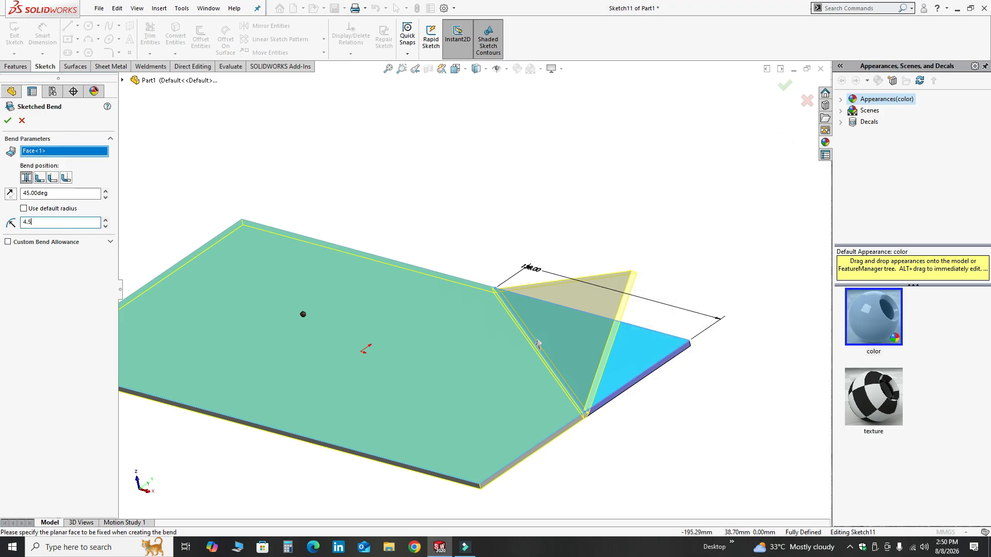
key("Return")
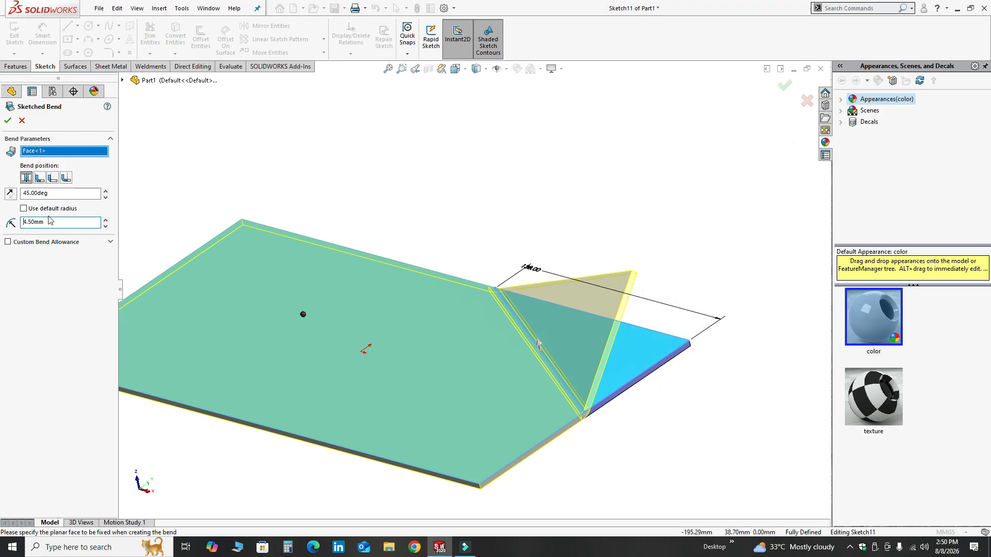
left_click(7, 120)
Step: Examine the folded diagonal bend on the part from several angles
scroll(575, 423, "down", 2)
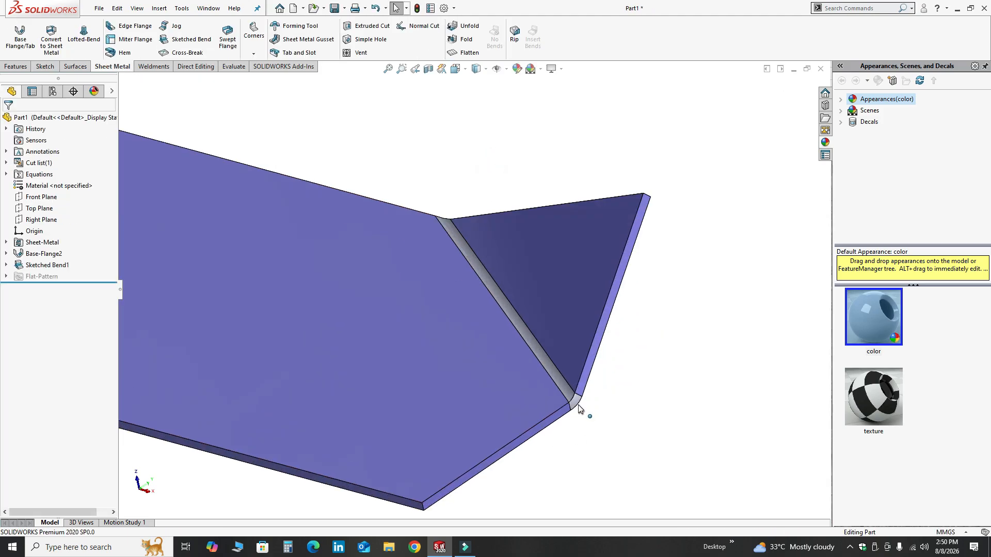
middle_click(576, 403)
mouse_move(576, 403)
middle_mouse_down()
mouse_move(471, 350)
mouse_move(554, 410)
middle_mouse_up()
scroll(553, 411, "up", 3)
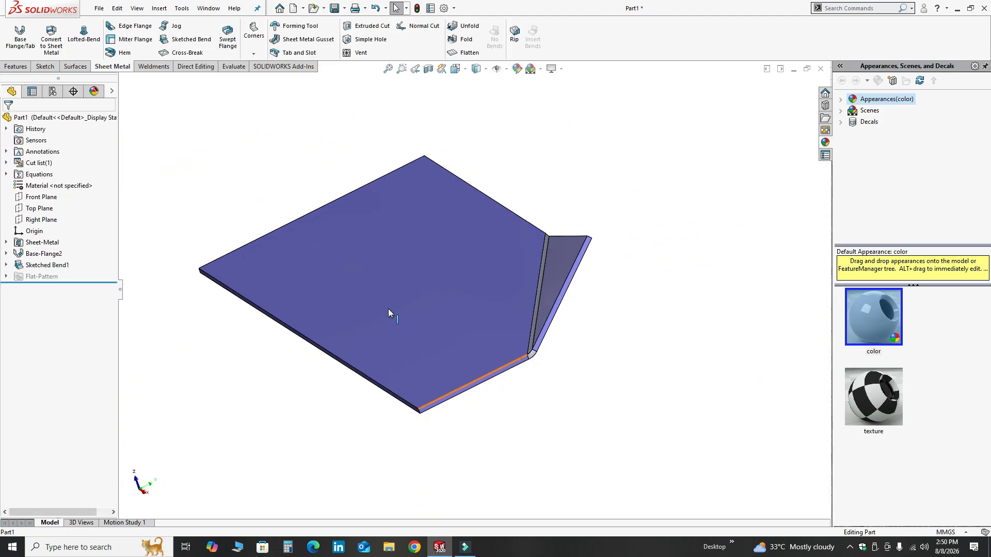
middle_click_drag(388, 309, 427, 311)
scroll(540, 262, "down", 5)
middle_click(666, 398)
middle_click_drag(666, 397, 602, 299)
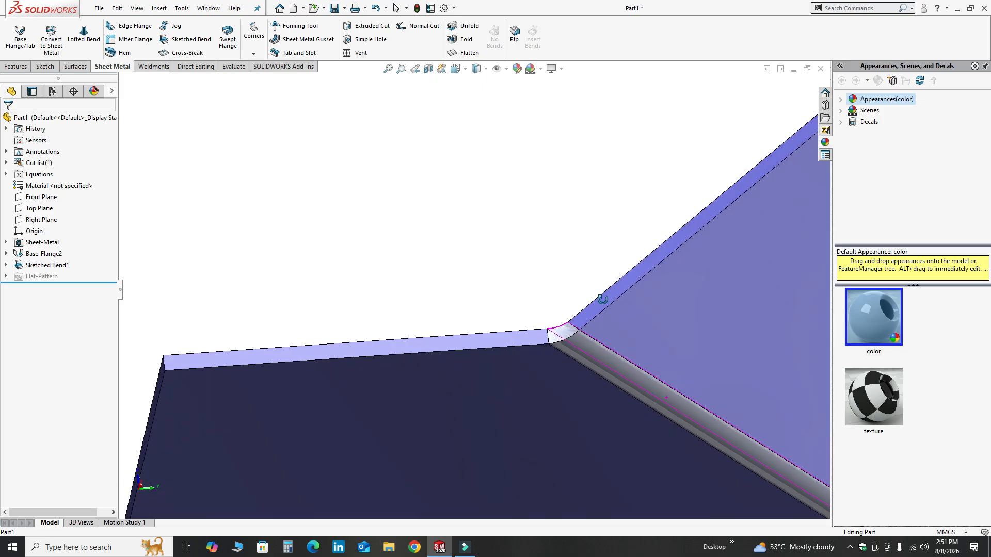
scroll(566, 368, "down", 4)
middle_click_drag(344, 359, 279, 378)
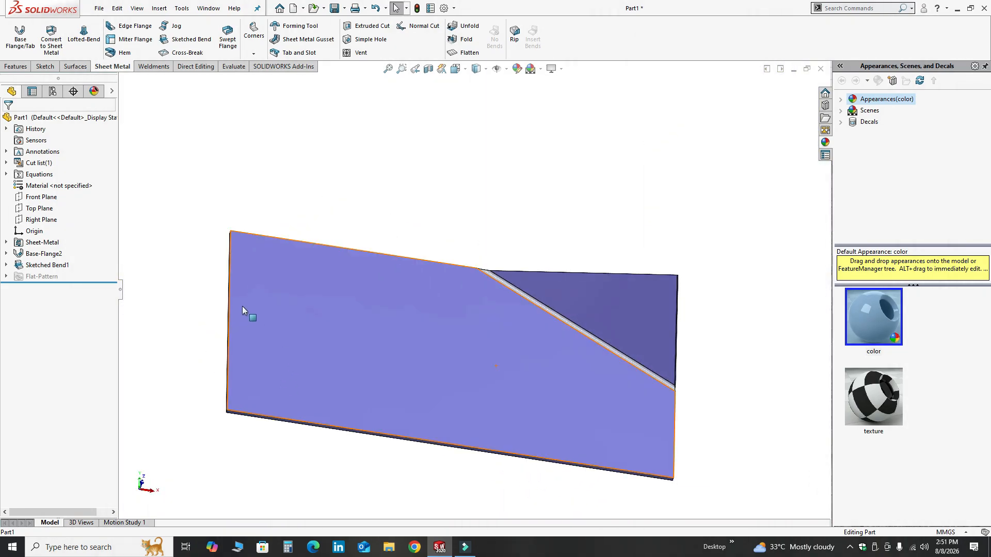
Step: Start a second Sketched Bend on the plate face and draw a line from its left edge to its top edge
left_click(201, 44)
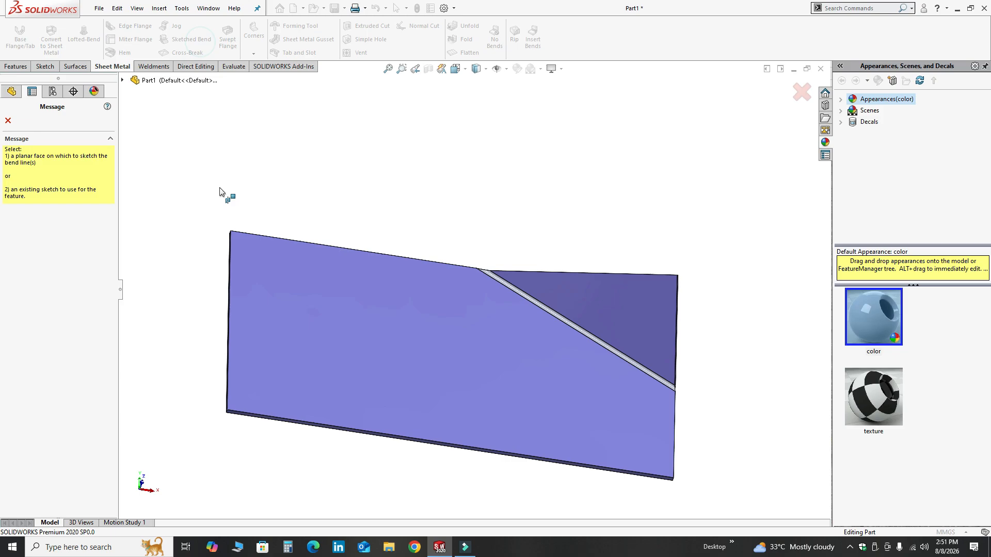
left_click(305, 339)
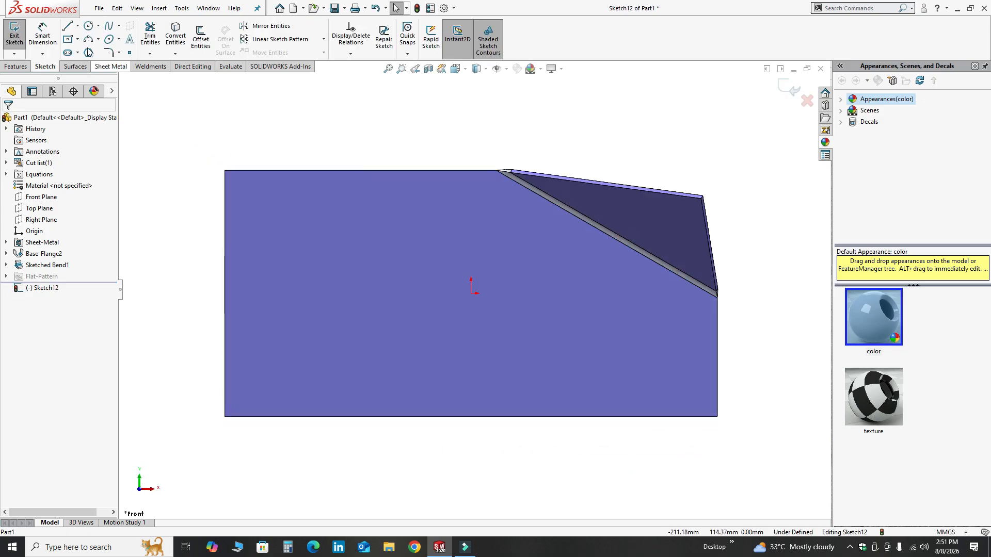
left_click(68, 26)
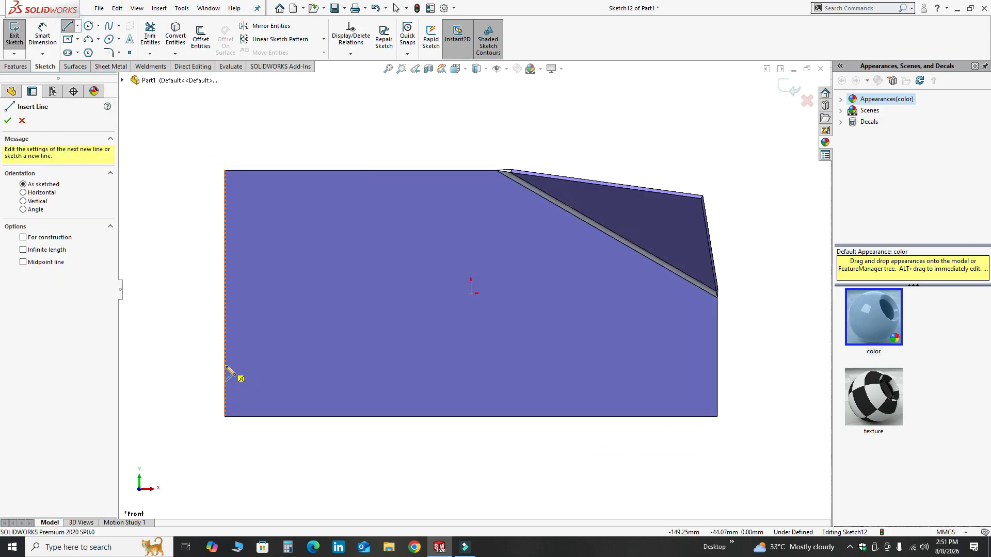
left_click(225, 364)
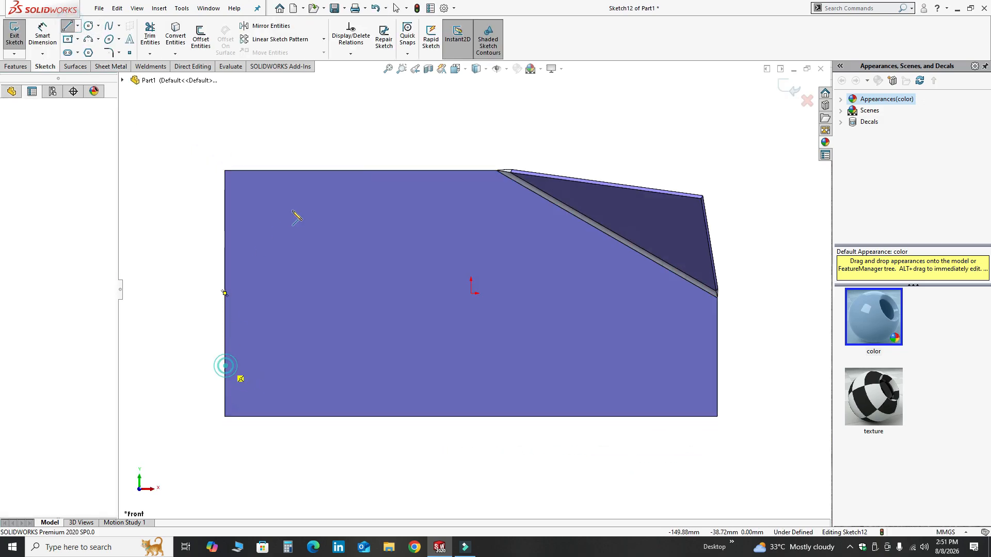
left_click(359, 171)
key("Escape")
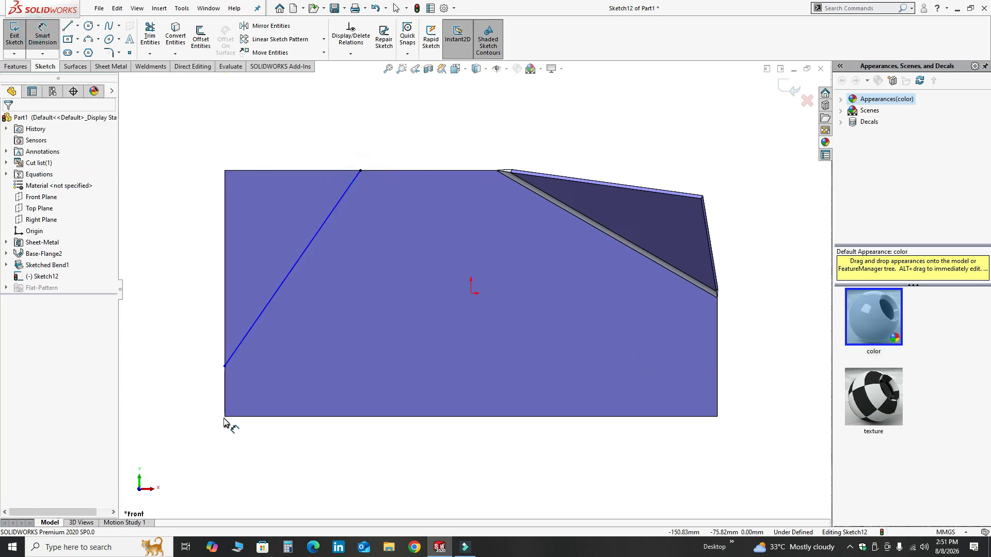
Step: Dimension the line's lower endpoint 50 mm above the plate's bottom left corner
left_click(225, 417)
left_click(224, 366)
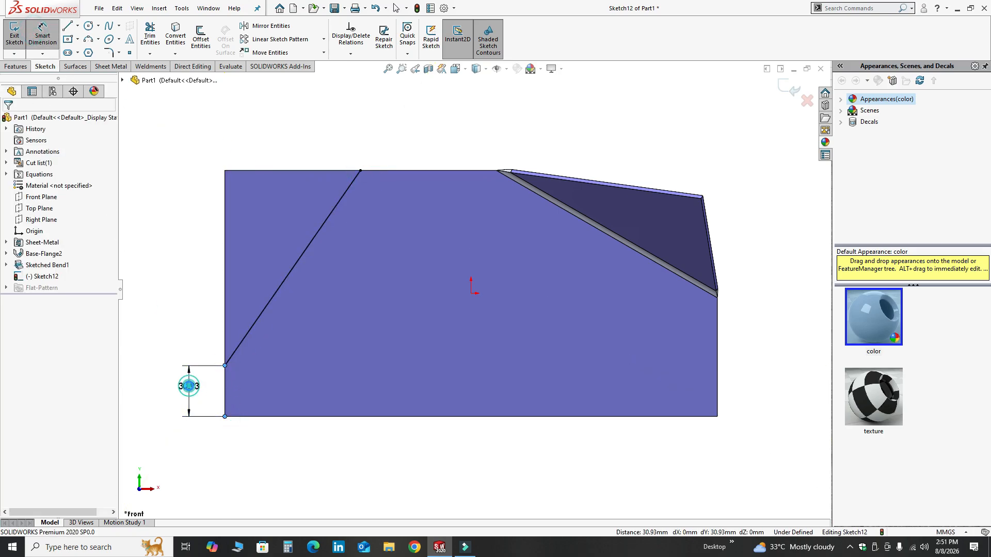
left_click(189, 384)
type("50")
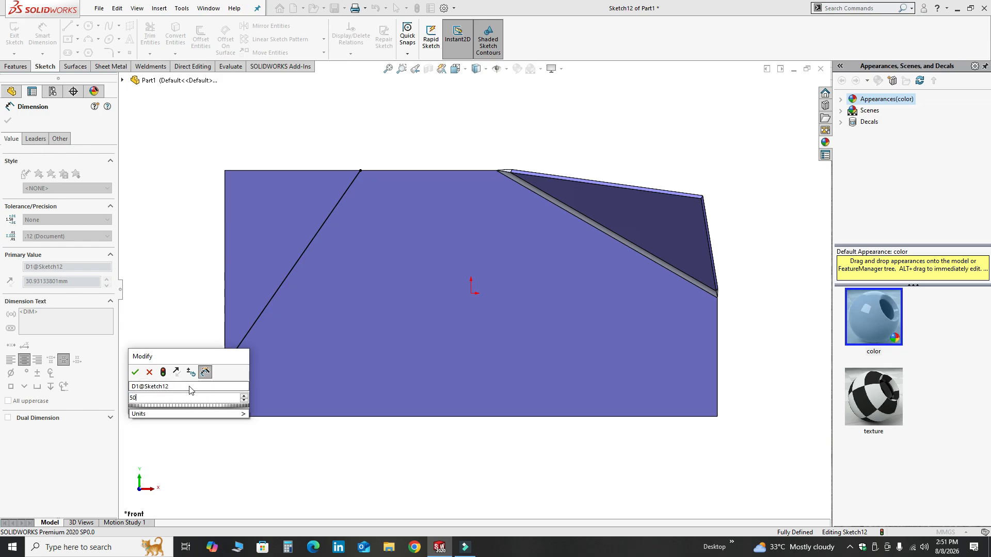
key("Return")
key("Escape")
middle_click_drag(369, 382, 370, 352)
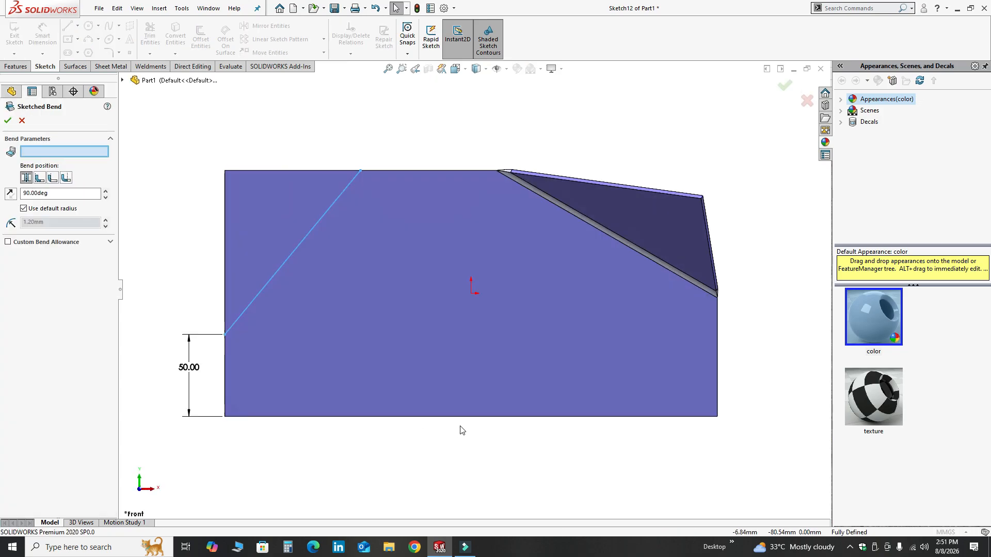
Step: Pick the larger plate face, right of the new bend line, as the fixed face
mouse_move(457, 358)
middle_mouse_down()
mouse_move(463, 304)
mouse_move(487, 311)
middle_mouse_up()
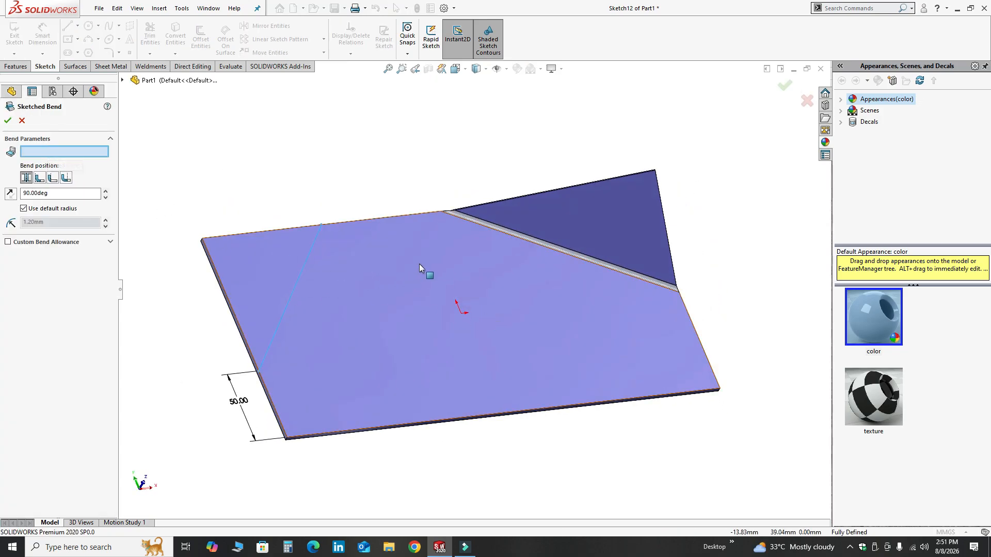
left_click(417, 288)
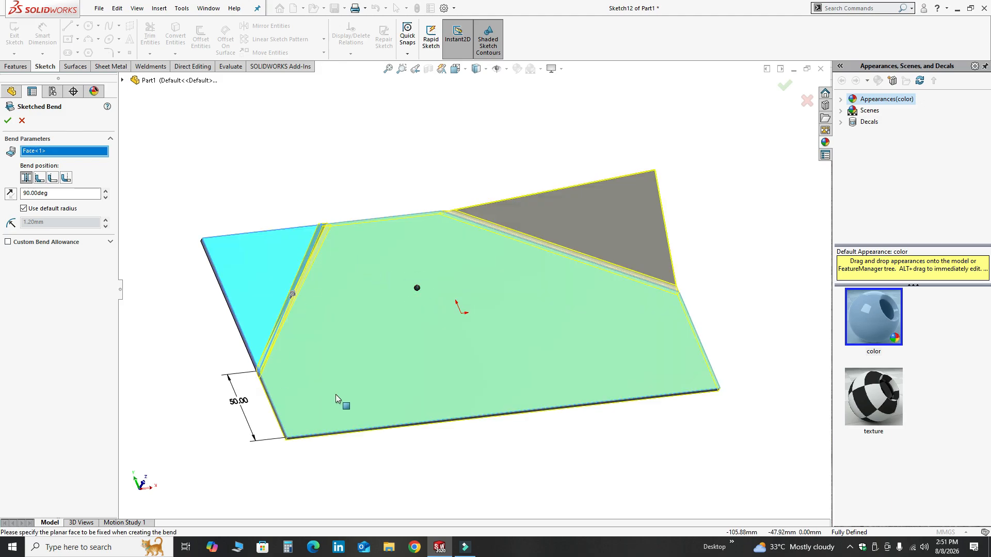
mouse_move(336, 394)
middle_mouse_down()
mouse_move(349, 290)
mouse_move(398, 355)
middle_mouse_up()
scroll(308, 357, "down", 2)
middle_click_drag(447, 407, 302, 345)
scroll(315, 349, "down", 1)
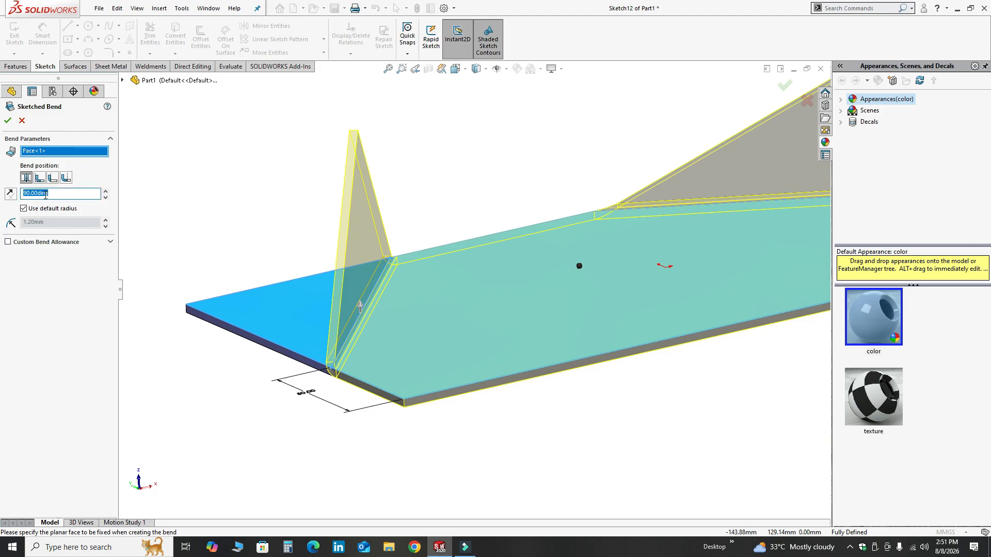
Step: Set the second bend's angle to 45° and reverse its bend direction
type("45")
key("Return")
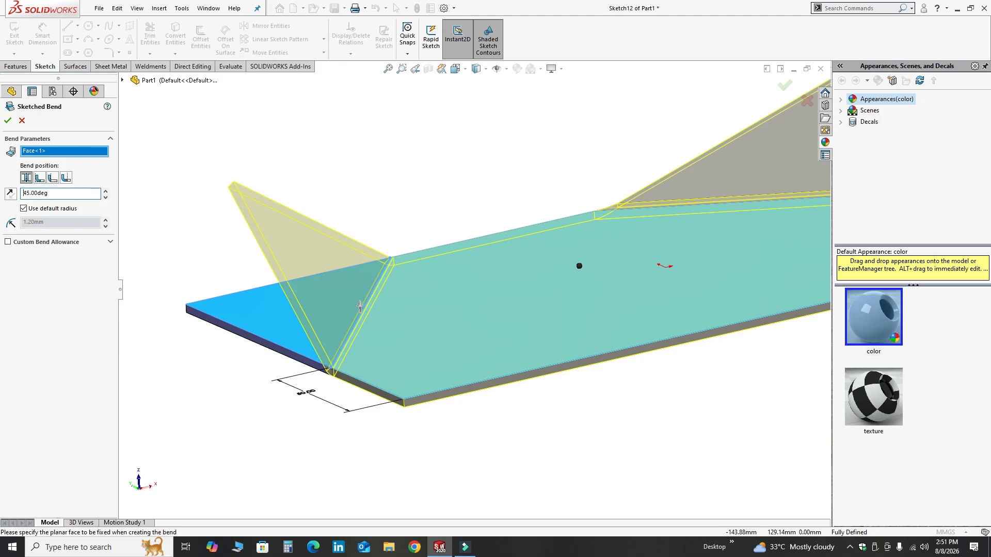
left_click(9, 195)
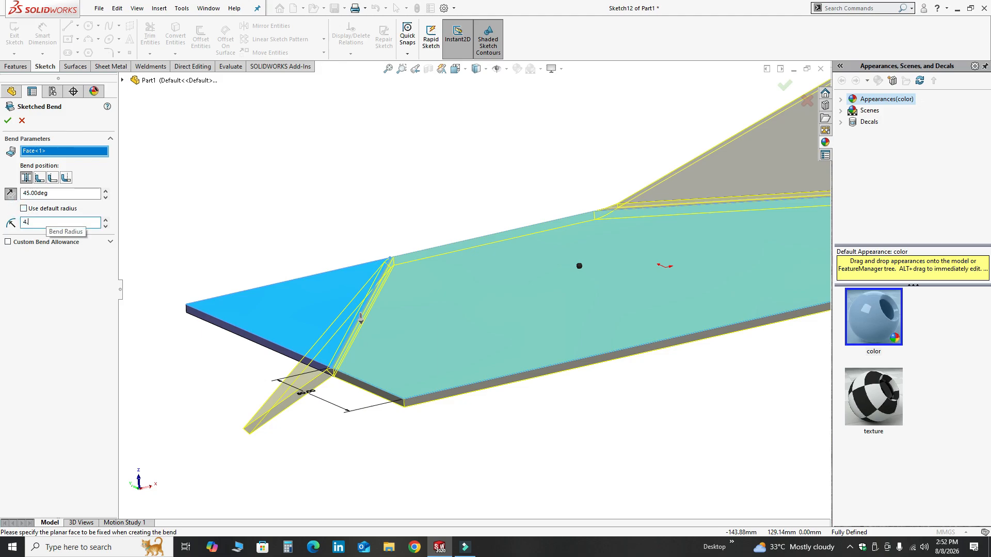
Step: Set the bend radius to 4.5 mm, keep the bend centerline position, and confirm the second sketched bend
scroll(279, 342, "down", 4)
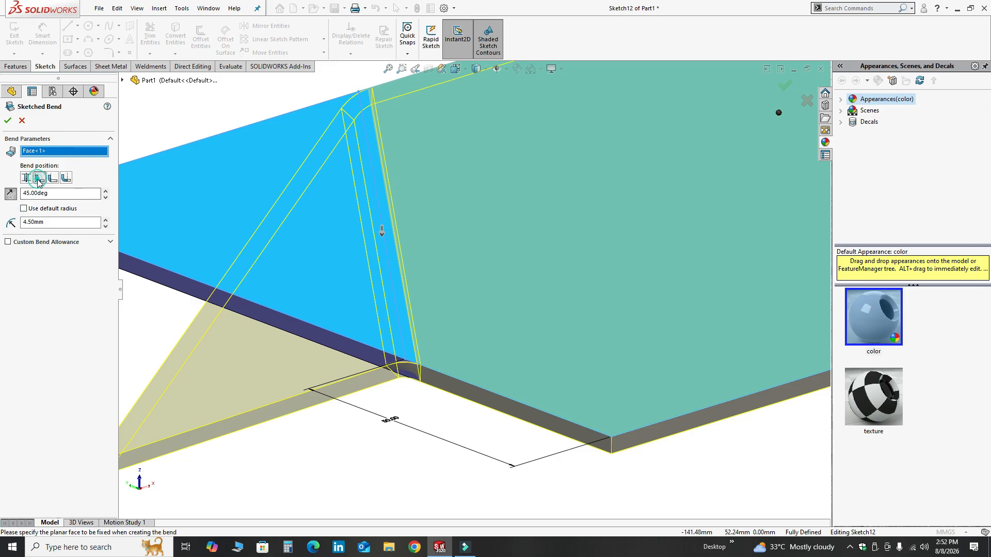
left_click(48, 179)
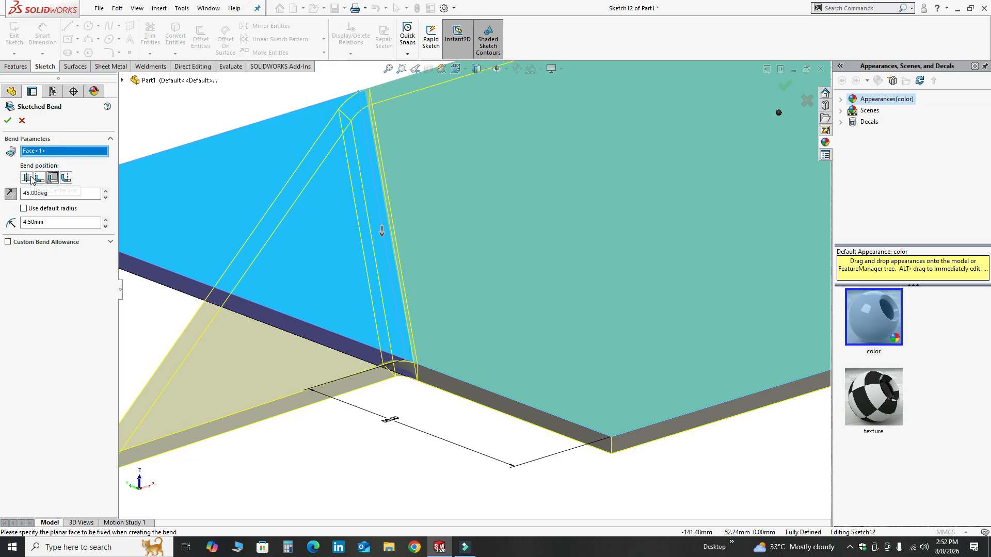
left_click(24, 178)
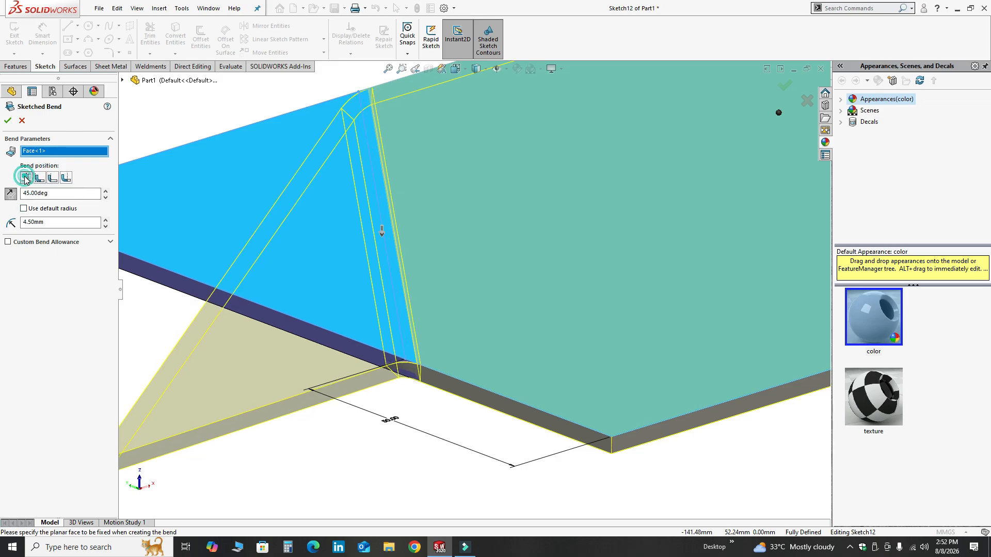
scroll(289, 225, "up", 3)
left_click(10, 122)
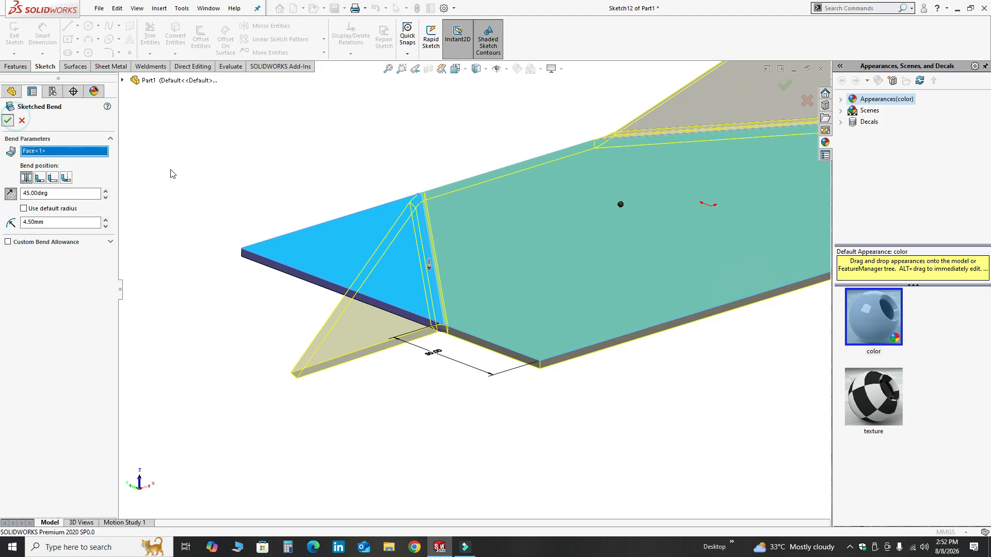
Step: Examine the plate with both diagonal bends from several angles
mouse_move(412, 185)
middle_mouse_down()
mouse_move(574, 185)
mouse_move(724, 253)
mouse_move(641, 161)
mouse_move(593, 250)
mouse_move(597, 311)
mouse_move(582, 290)
mouse_move(688, 222)
mouse_move(486, 236)
mouse_move(413, 227)
mouse_move(460, 227)
mouse_move(504, 184)
mouse_move(593, 265)
mouse_move(411, 212)
mouse_move(578, 387)
mouse_move(584, 179)
mouse_move(617, 195)
mouse_move(330, 347)
mouse_move(506, 312)
mouse_move(551, 234)
middle_mouse_up()
scroll(383, 380, "down", 3)
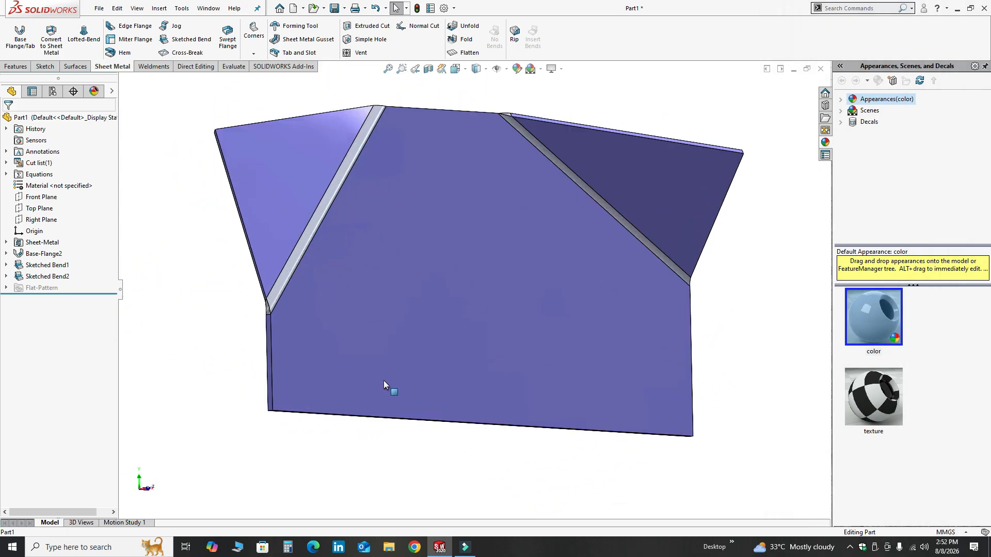
scroll(405, 363, "up", 1)
middle_click_drag(500, 372, 488, 278)
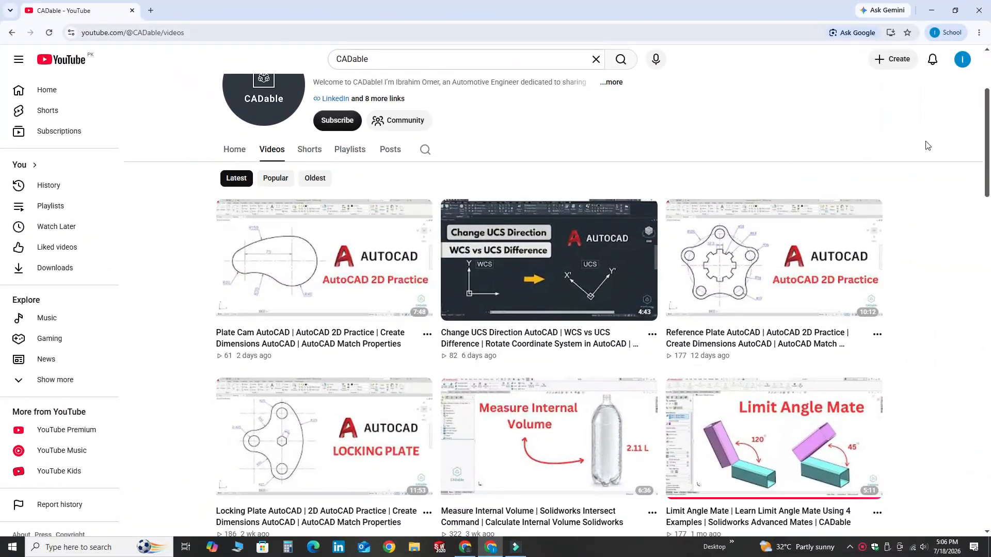
scroll(940, 169, "down", 6)
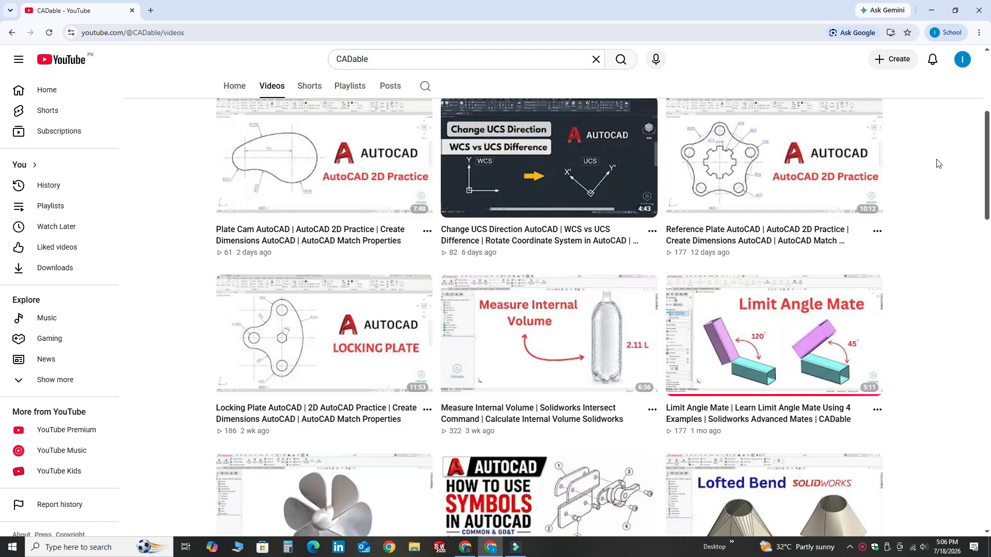
scroll(940, 169, "down", 9)
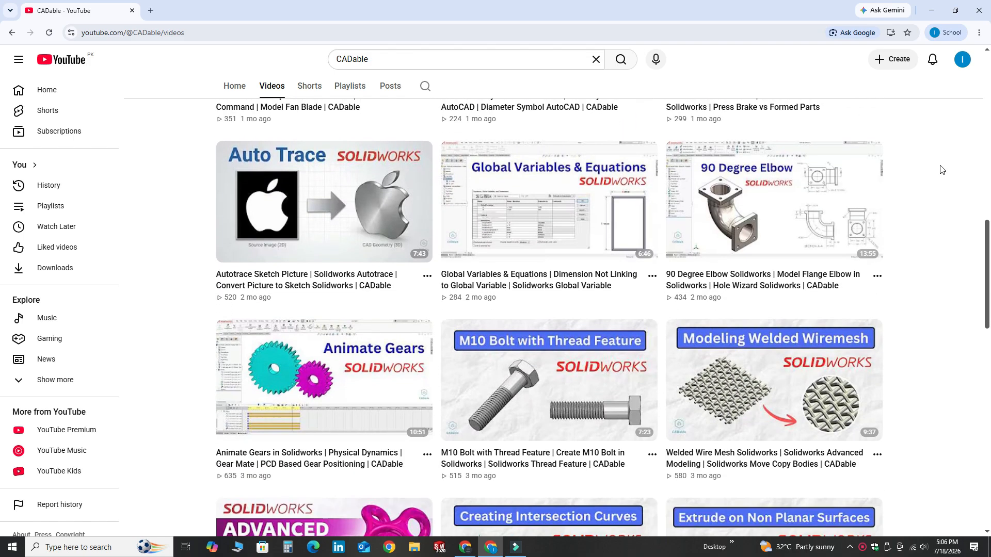
scroll(941, 169, "down", 8)
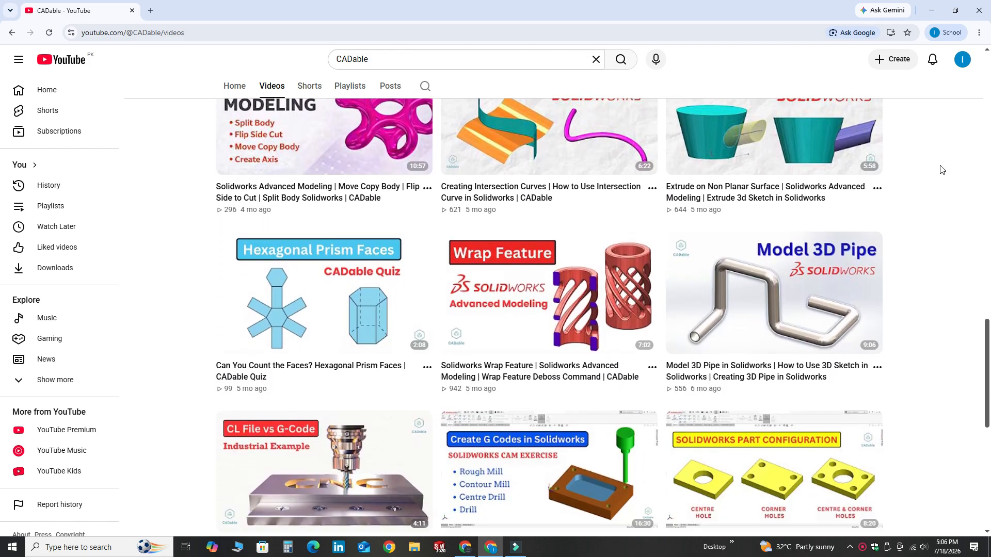
scroll(940, 169, "down", 6)
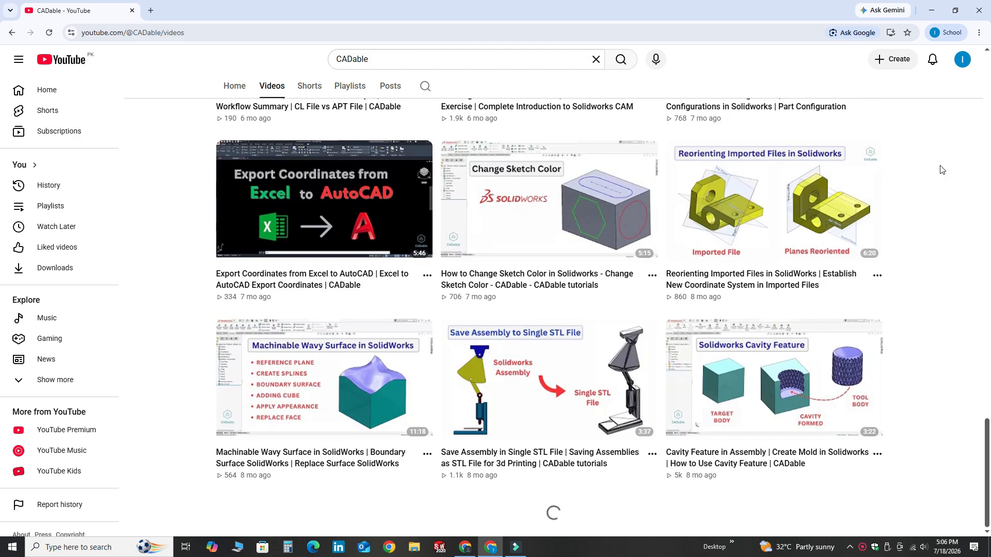
scroll(940, 169, "down", 11)
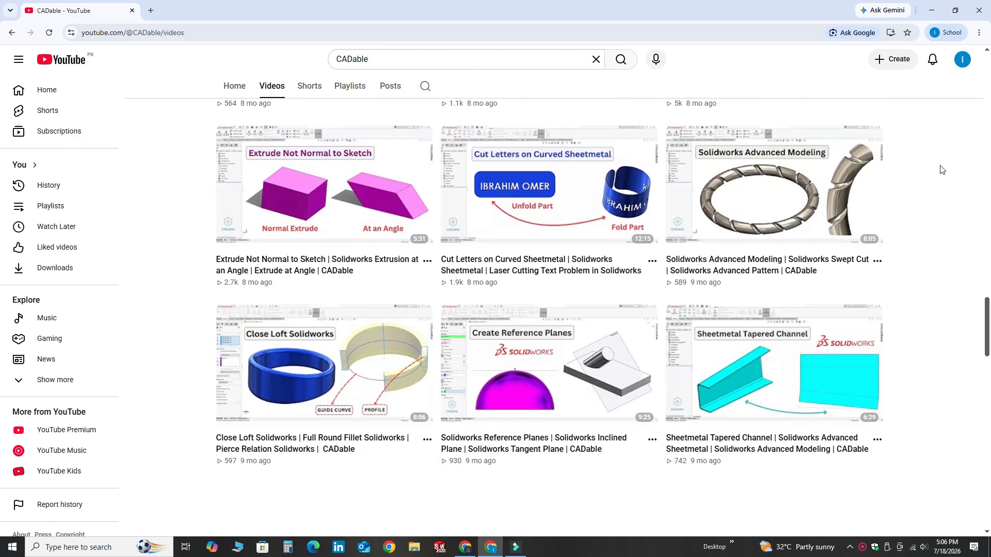
scroll(940, 169, "down", 10)
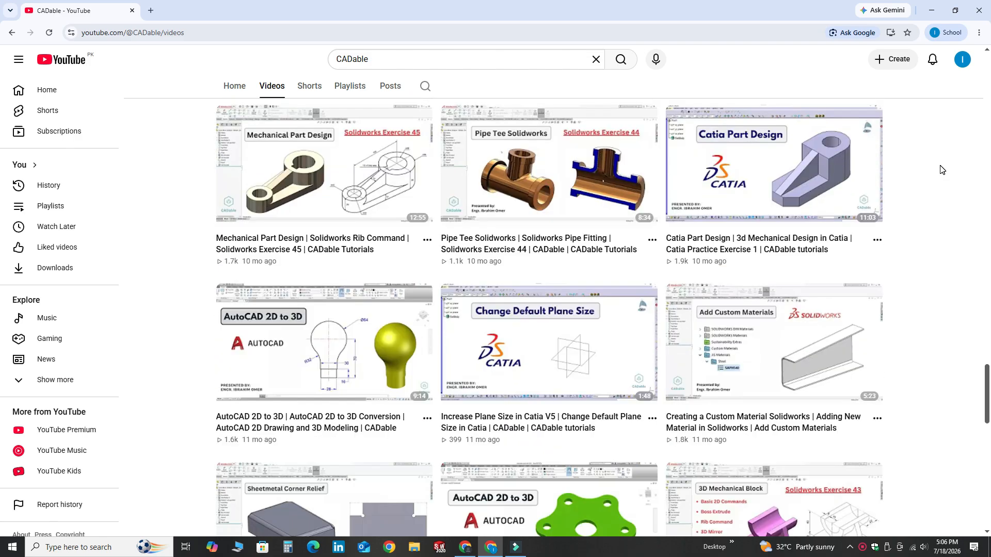
scroll(940, 169, "down", 4)
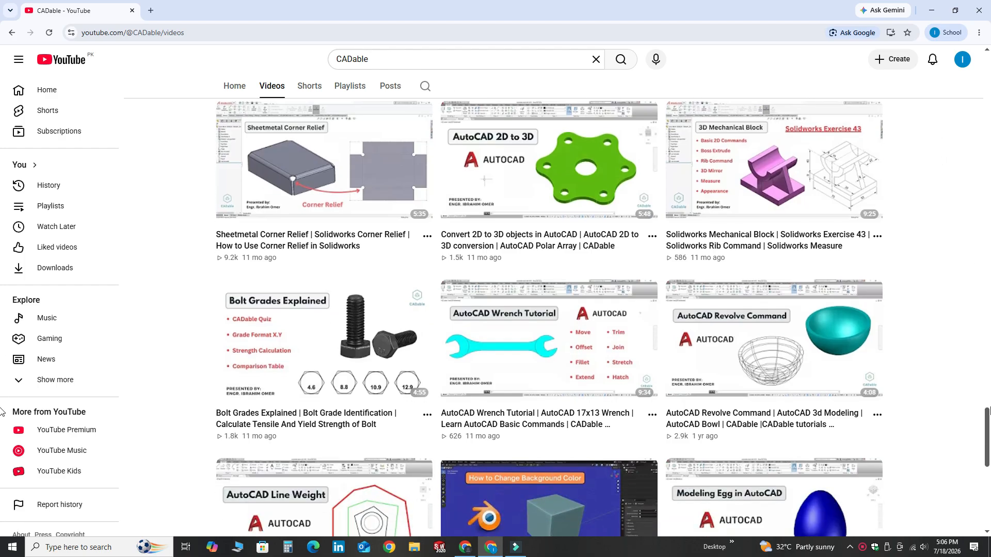
left_click_drag(989, 412, 976, 59)
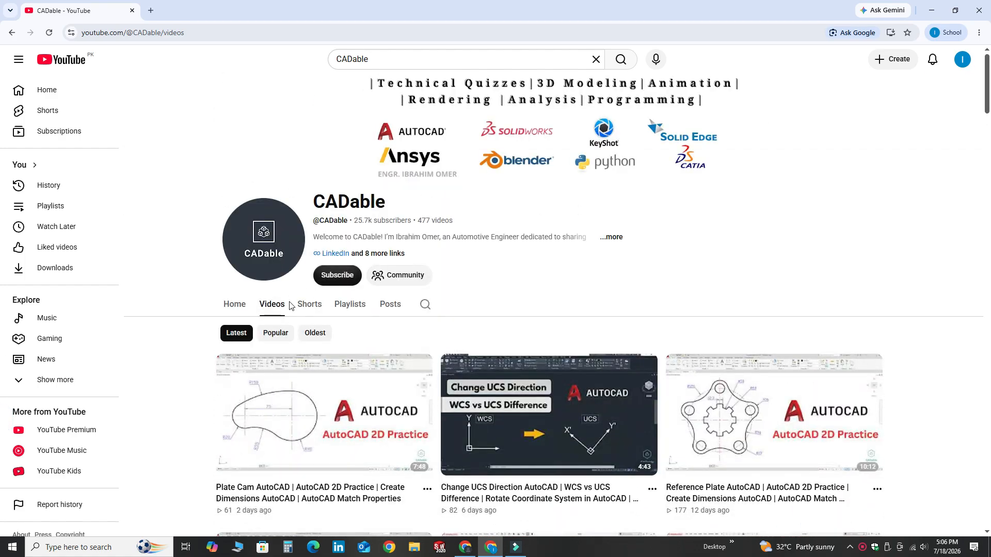
left_click(305, 304)
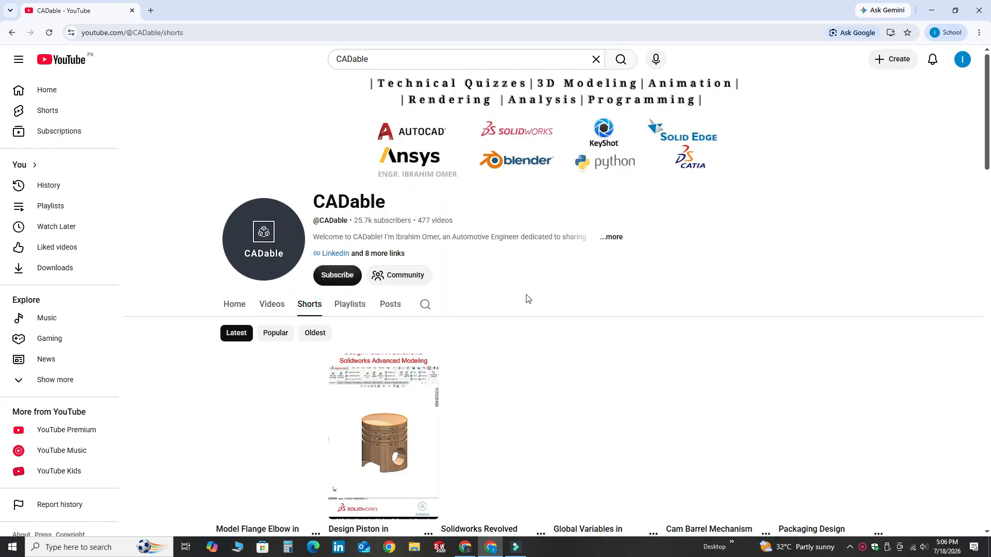
scroll(894, 203, "down", 8)
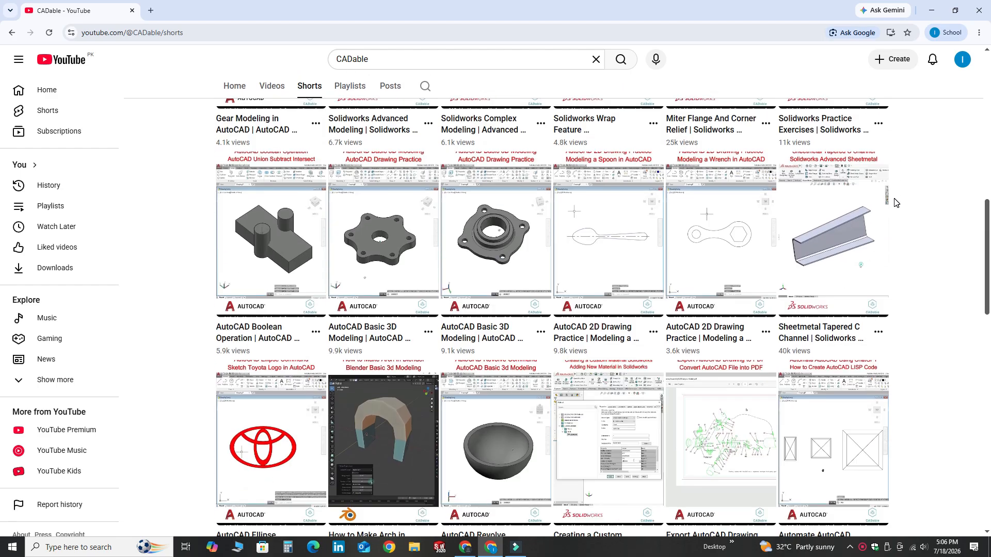
scroll(894, 203, "down", 10)
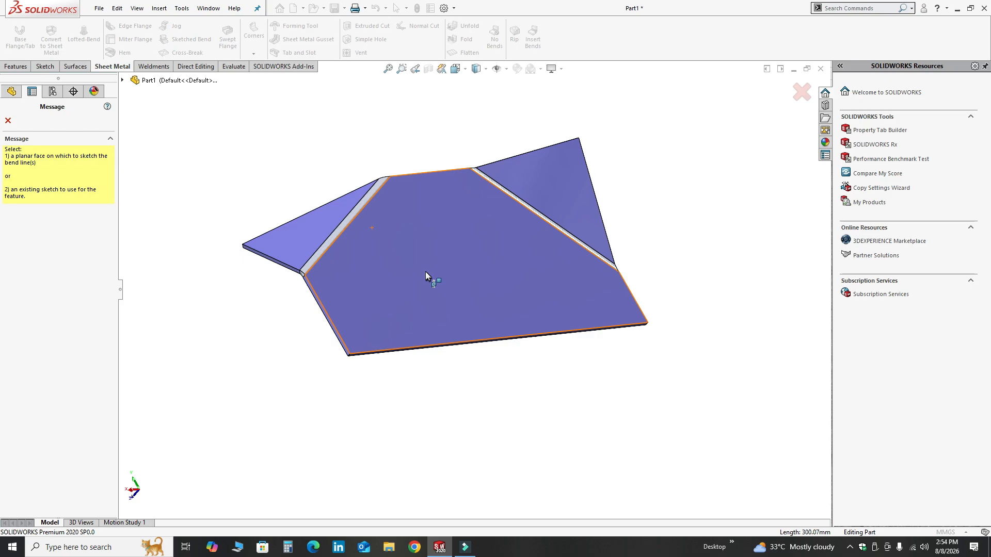
Step: Start a third Sketched Bend on the plate face and draw a horizontal line across it from the left edge to the right edge
left_click(425, 272)
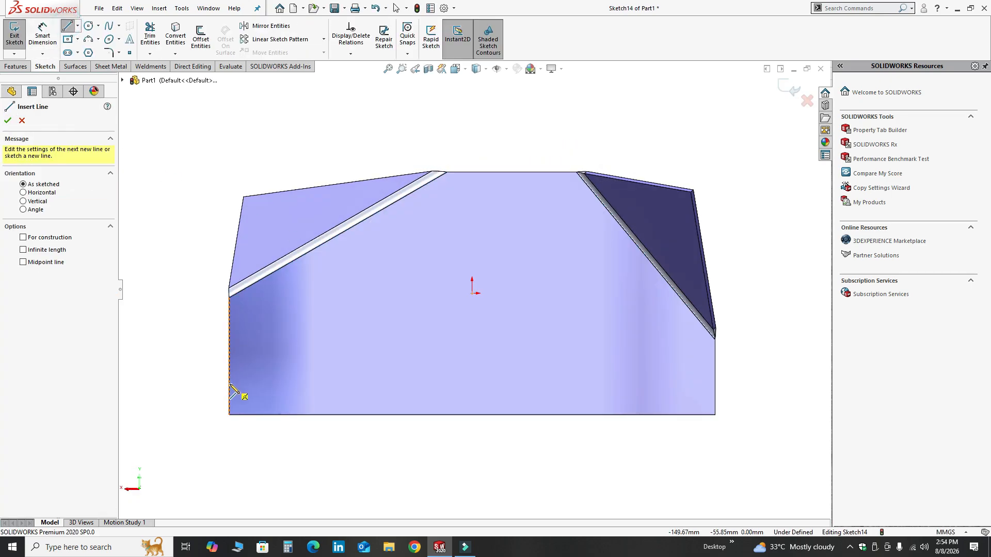
left_click(229, 384)
left_click(717, 384)
key("Escape")
middle_click_drag(555, 400, 475, 312)
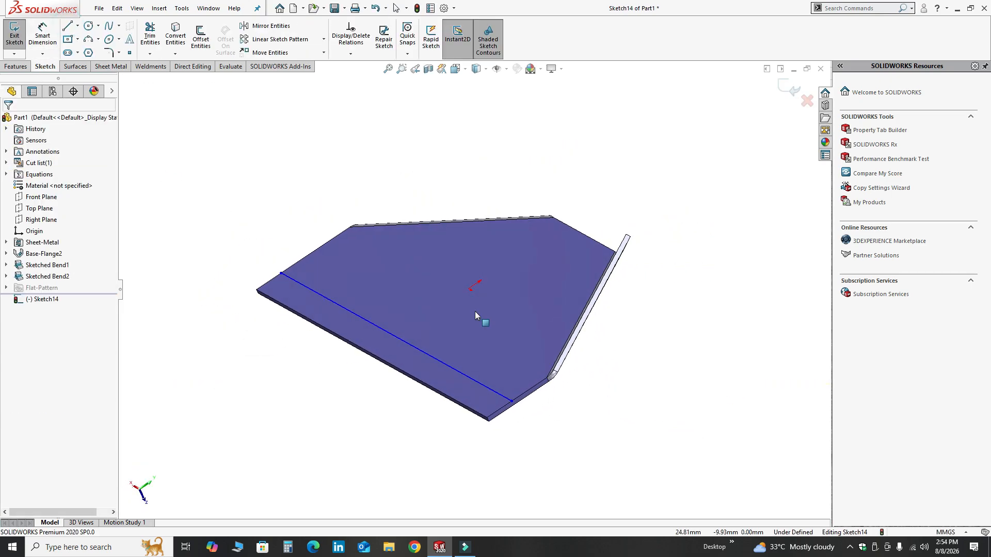
left_click(475, 367)
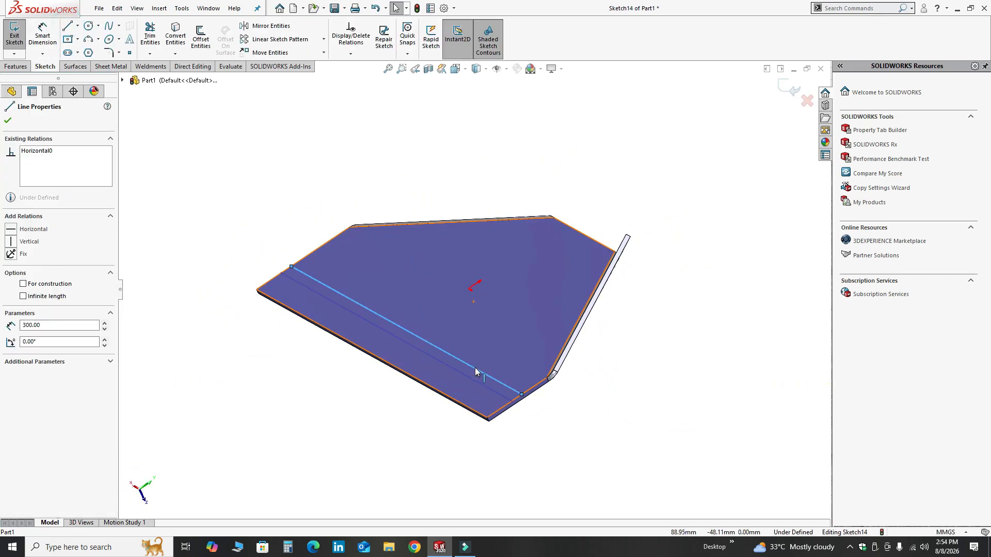
left_click(9, 122)
left_click(788, 89)
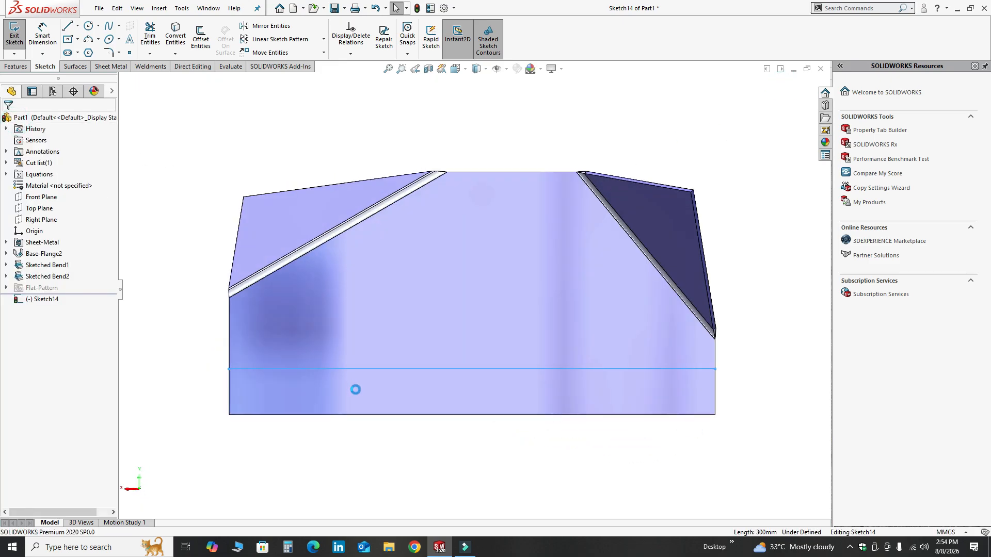
Step: Pick the fixed face for the third bend and set its bend radius to 4.5 mm
mouse_move(356, 390)
middle_mouse_down()
mouse_move(382, 293)
mouse_move(360, 321)
mouse_move(217, 235)
middle_mouse_up()
left_click(237, 261)
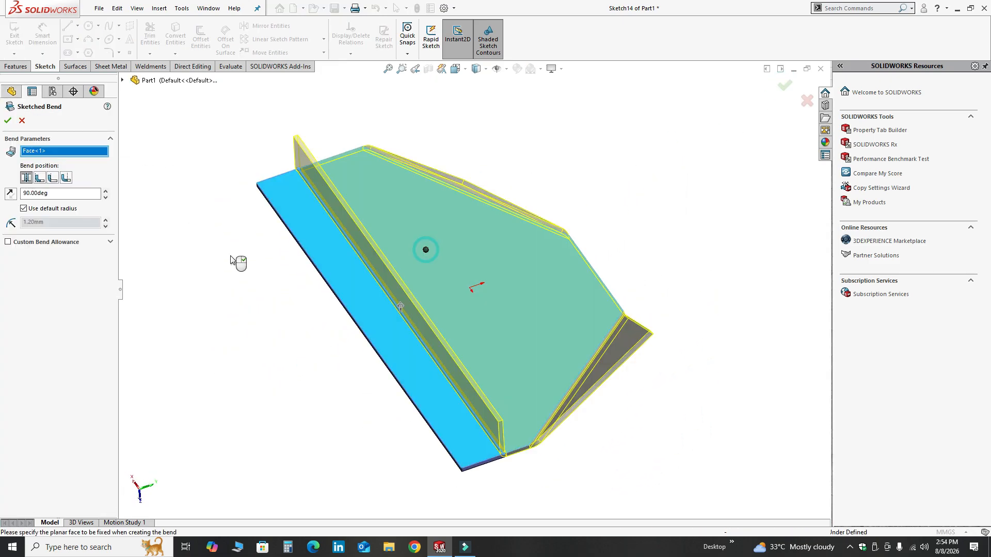
scroll(380, 401, "down", 5)
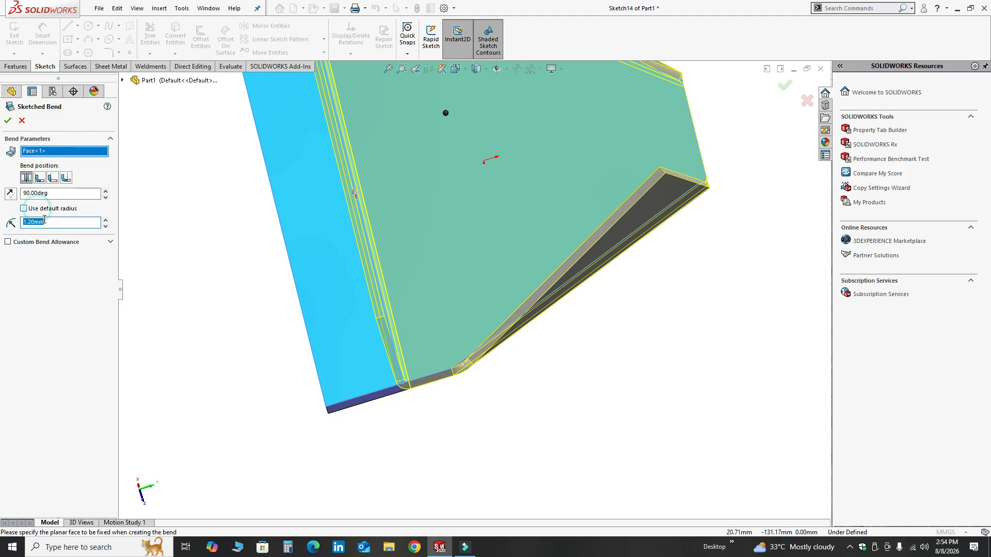
key("Return")
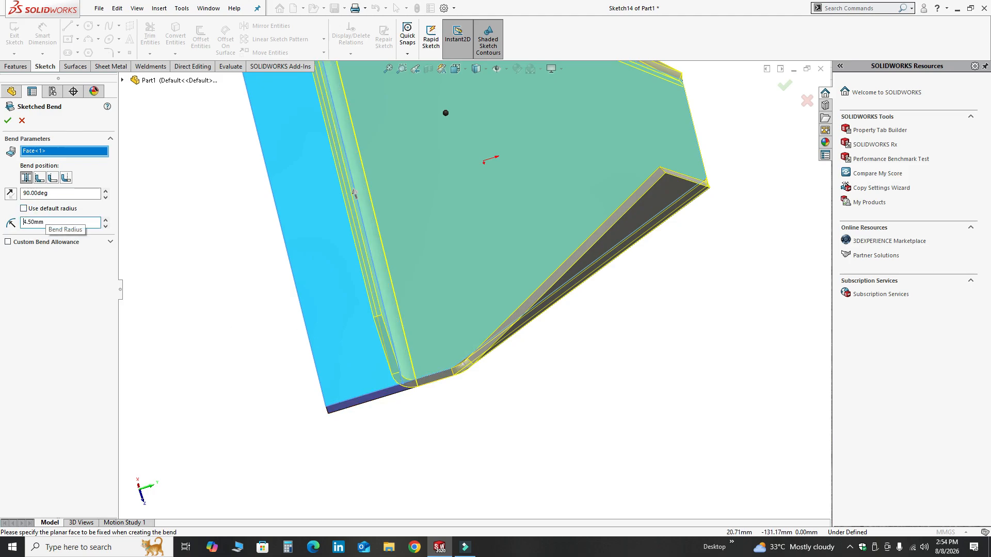
Step: Reverse the 90° bend direction so the strip folds downward, and confirm the third sketched bend
left_click(11, 194)
scroll(377, 278, "up", 2)
middle_click_drag(377, 281, 428, 273)
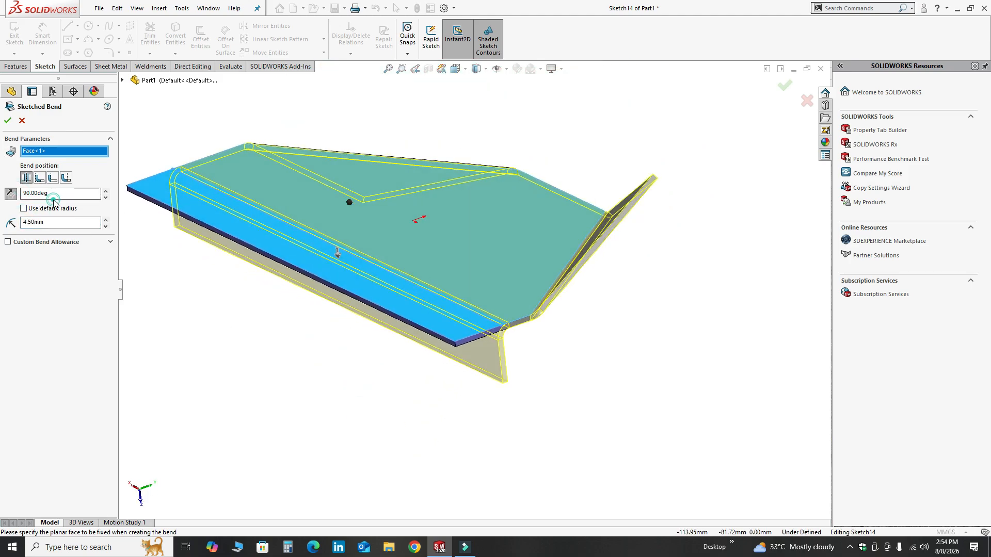
key("Return")
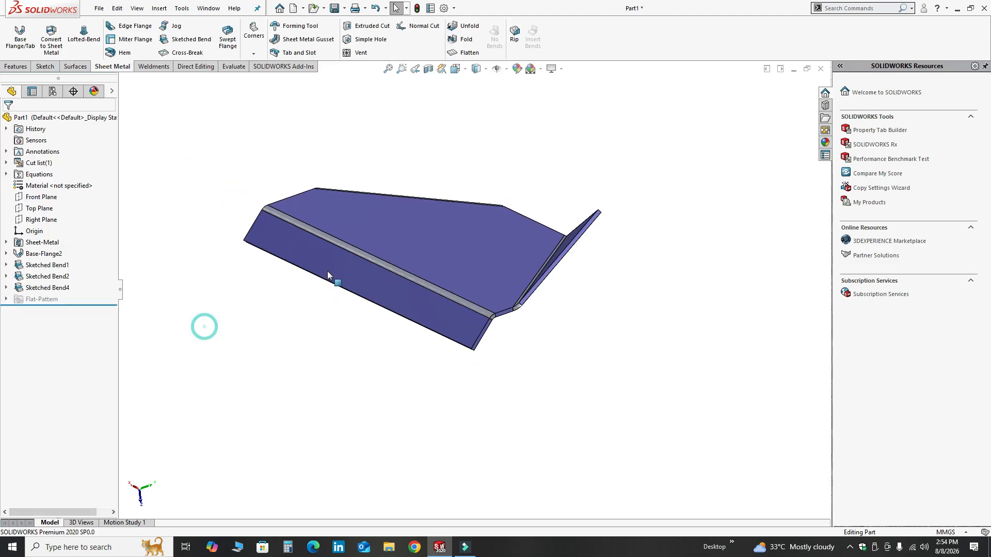
mouse_move(203, 327)
middle_mouse_down()
mouse_move(675, 248)
mouse_move(509, 270)
mouse_move(298, 151)
mouse_move(529, 297)
mouse_move(604, 361)
mouse_move(513, 268)
mouse_move(529, 239)
mouse_move(518, 199)
mouse_move(522, 209)
middle_mouse_up()
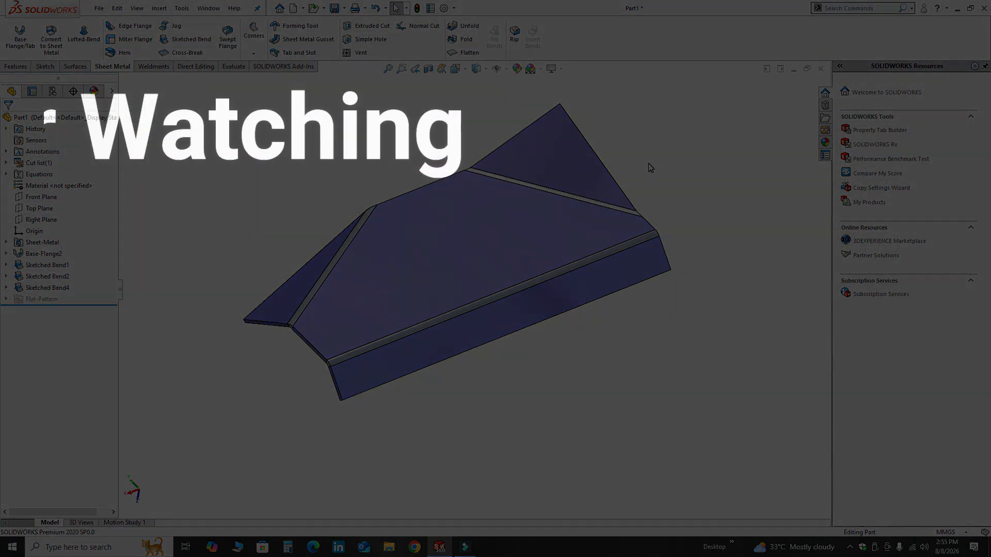